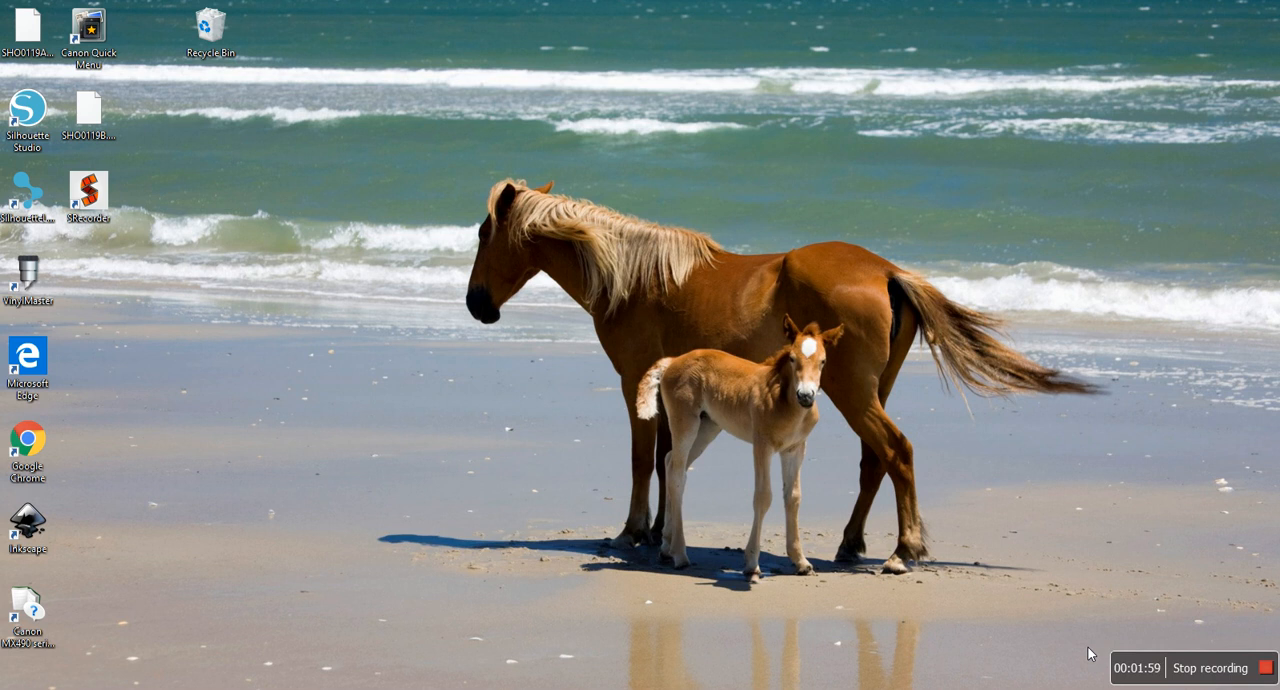
- Switch to Silhouette Studio and view the available page sizes in the page setup, keeping Letter
{"action": "left_click", "coordinate": [582, 689]}
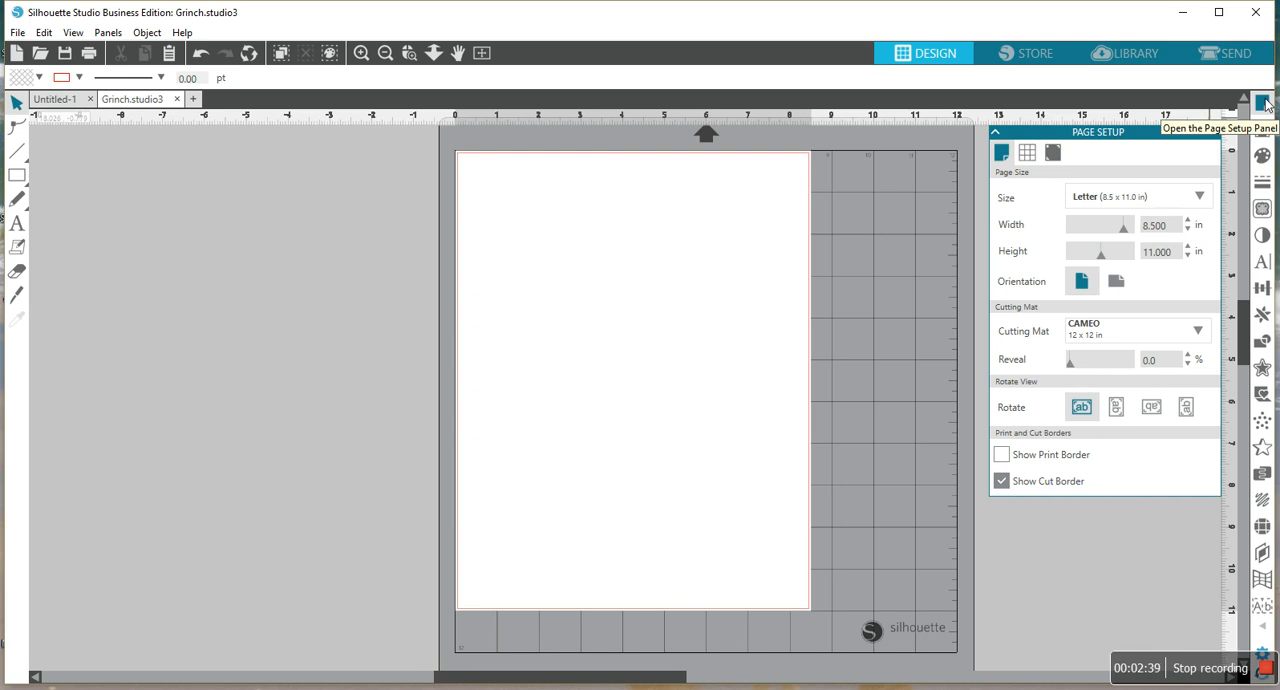
{"action": "left_click", "coordinate": [1263, 103]}
{"action": "left_click", "coordinate": [1263, 103]}
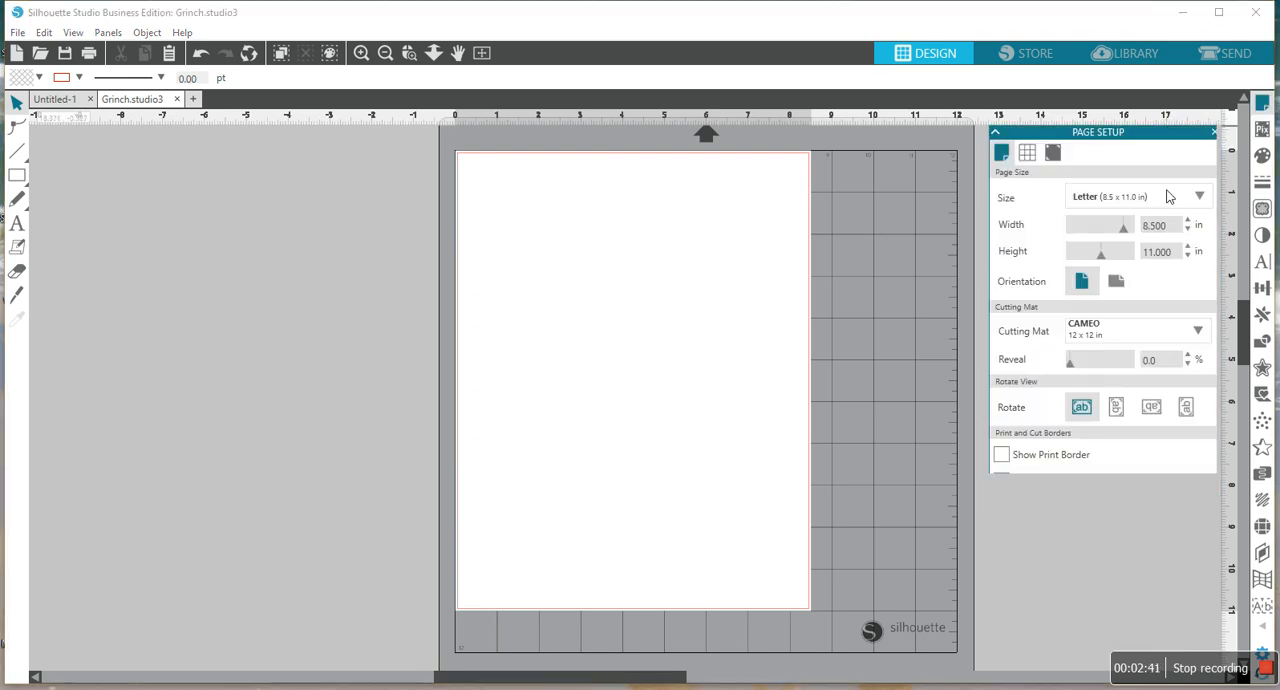
{"action": "left_click", "coordinate": [1200, 198]}
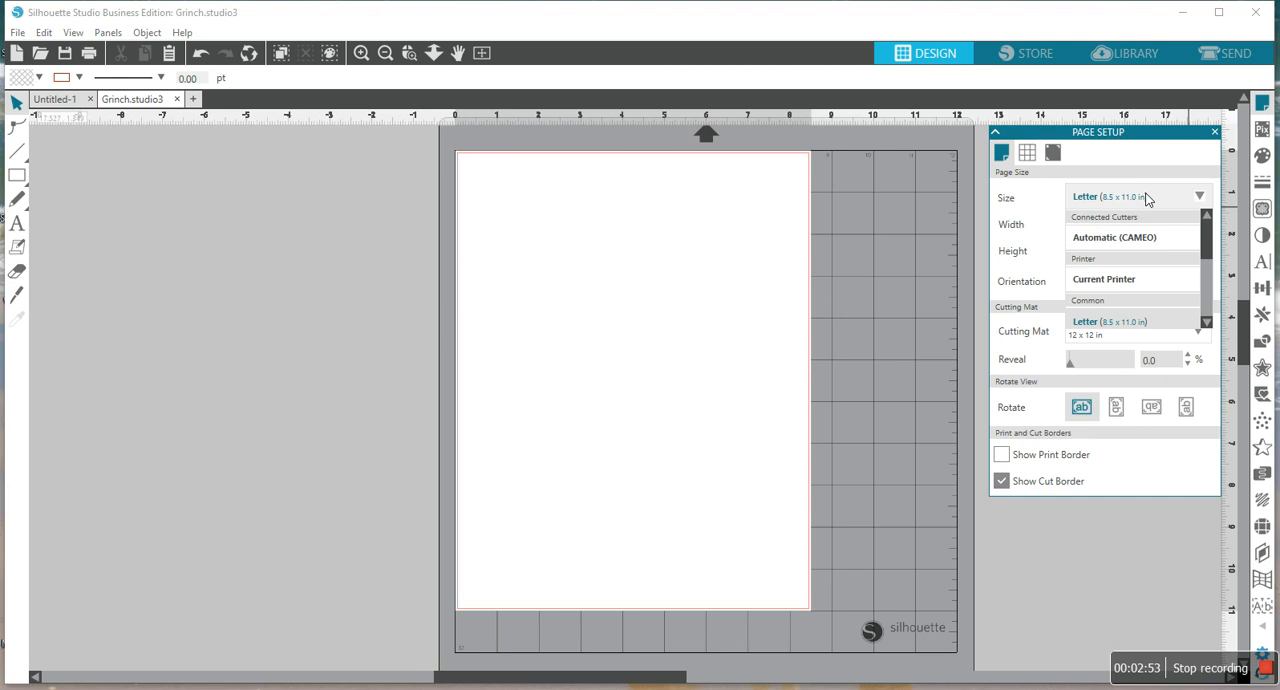
{"action": "left_click", "coordinate": [788, 329]}
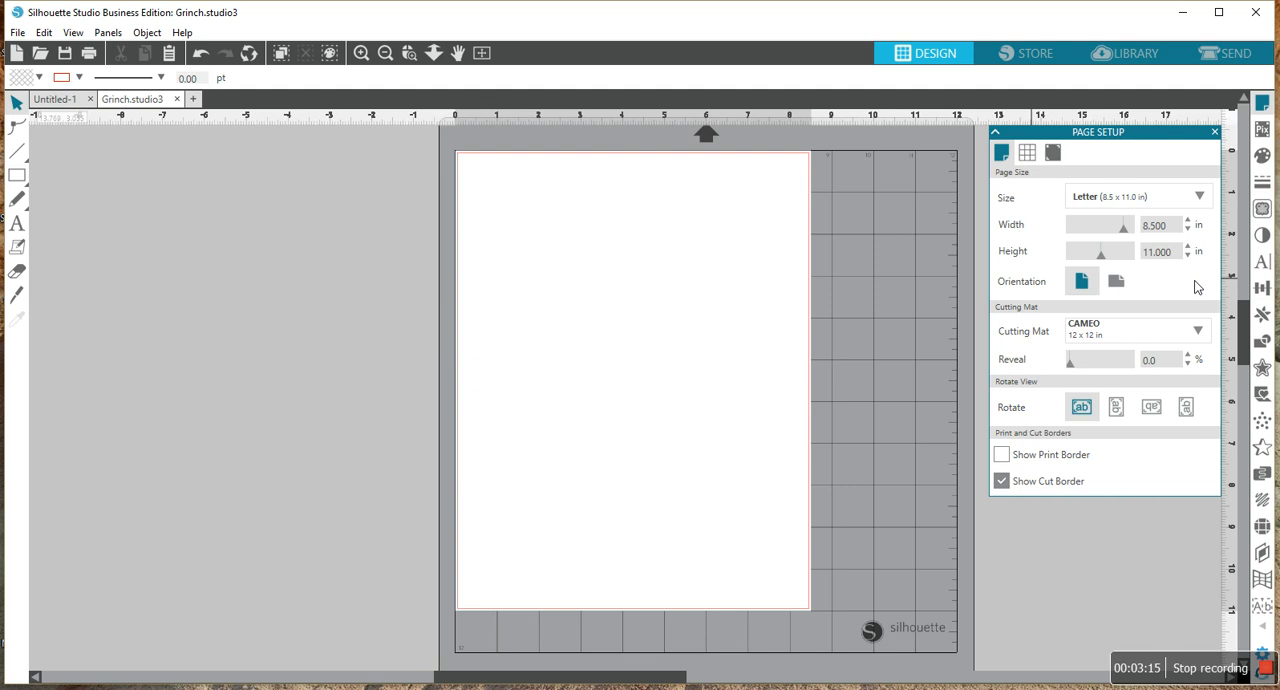
- Open the image file Grinch.jpg from the Downloads folder
{"action": "left_click", "coordinate": [16, 33]}
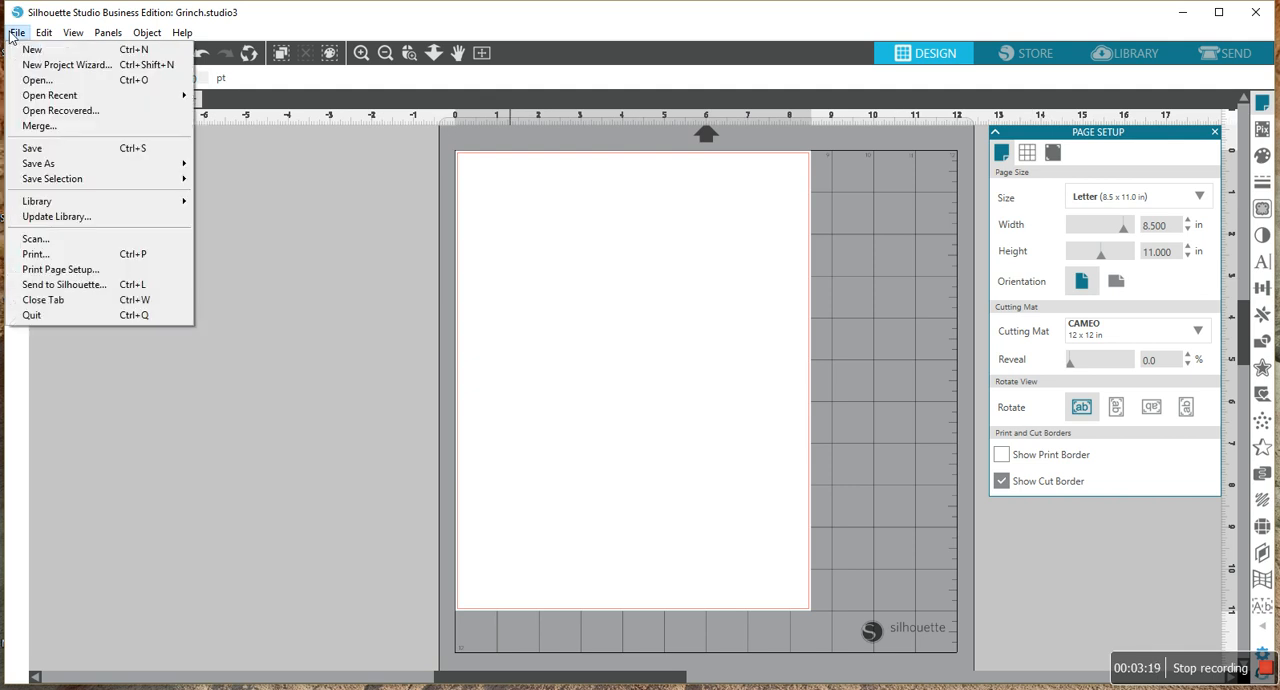
{"action": "left_click", "coordinate": [37, 83]}
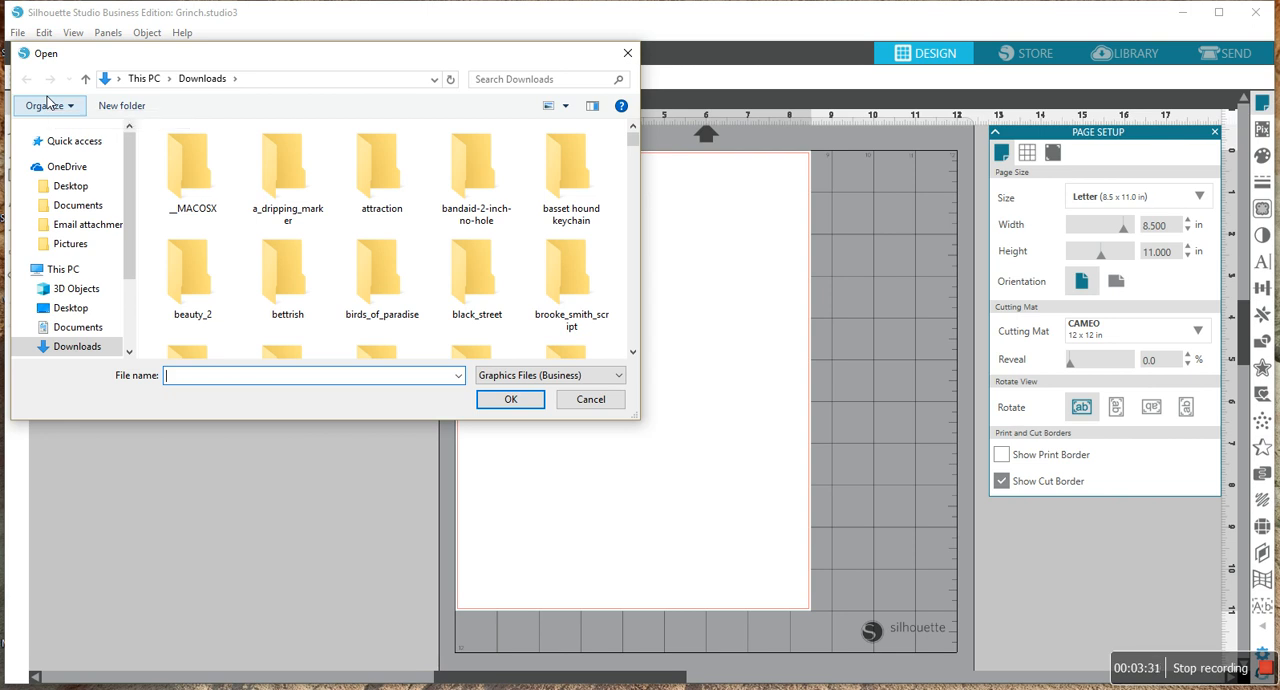
{"action": "type", "text": "grin"}
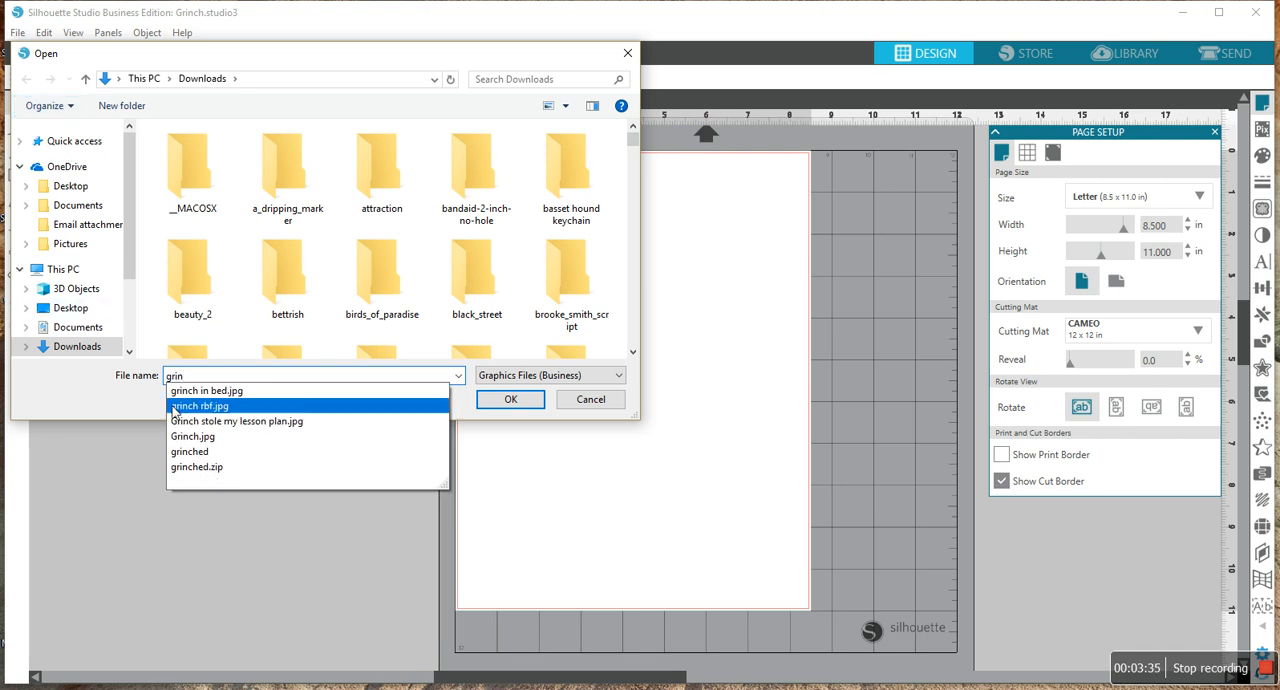
{"action": "left_click", "coordinate": [197, 443]}
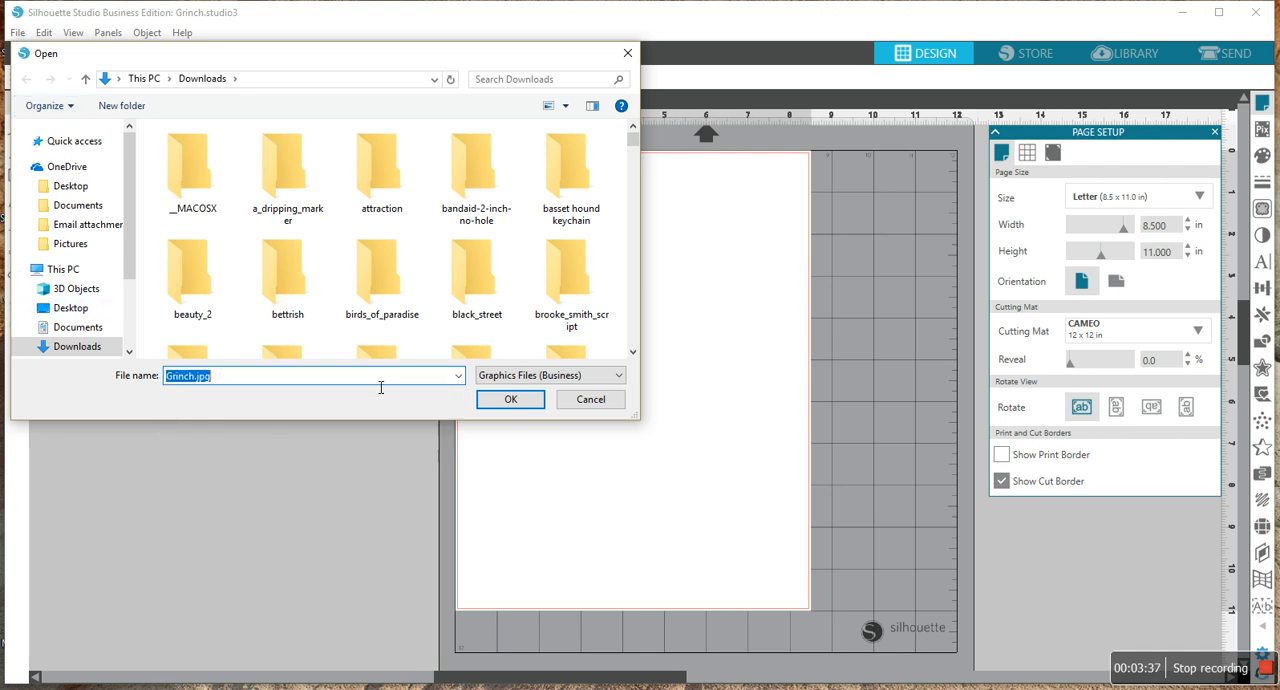
{"action": "left_click", "coordinate": [508, 399]}
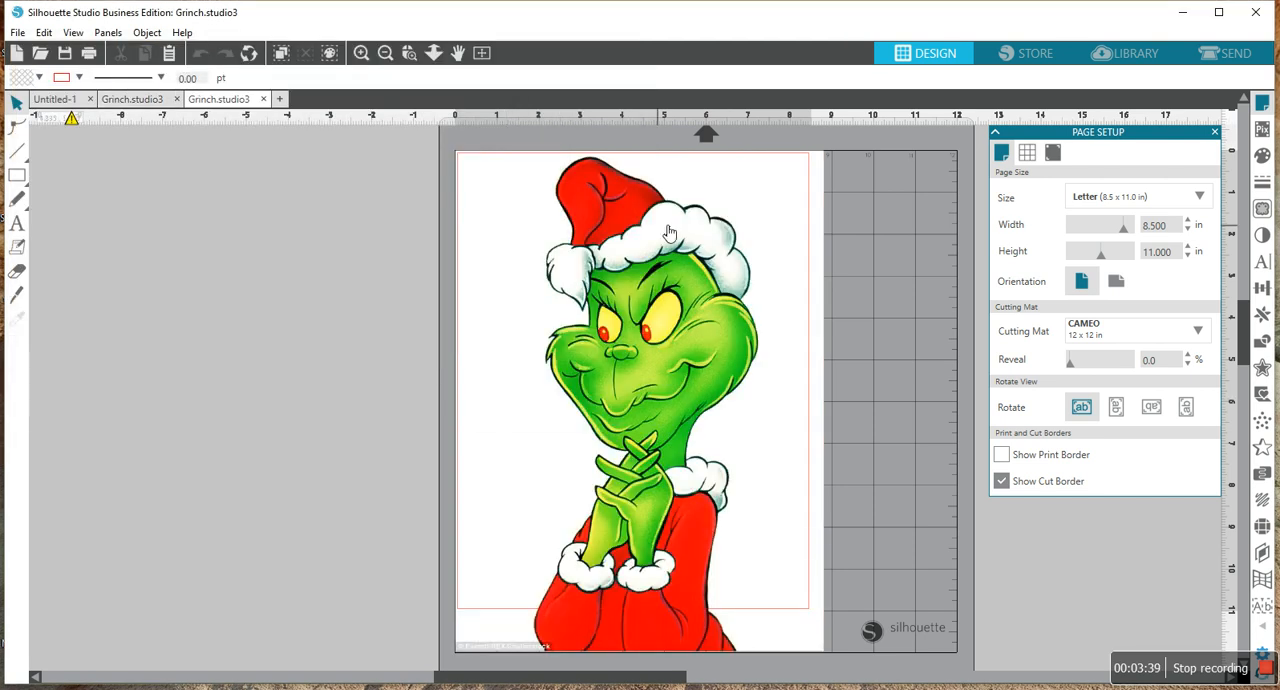
- Enlarge the Grinch image proportionally to about 12.35 by 16.77 in and reposition it over the page
{"action": "left_click_drag", "start_coordinate": [662, 258], "coordinate": [640, 205]}
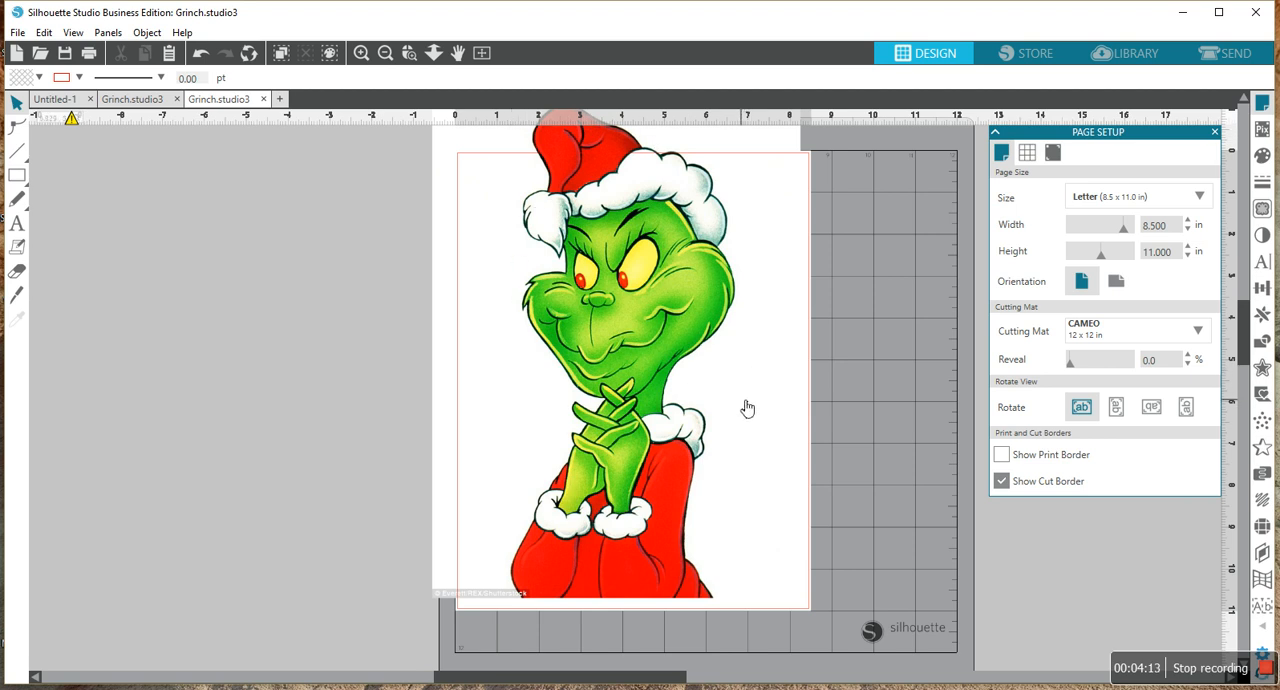
{"action": "left_click_drag", "start_coordinate": [727, 279], "coordinate": [590, 267]}
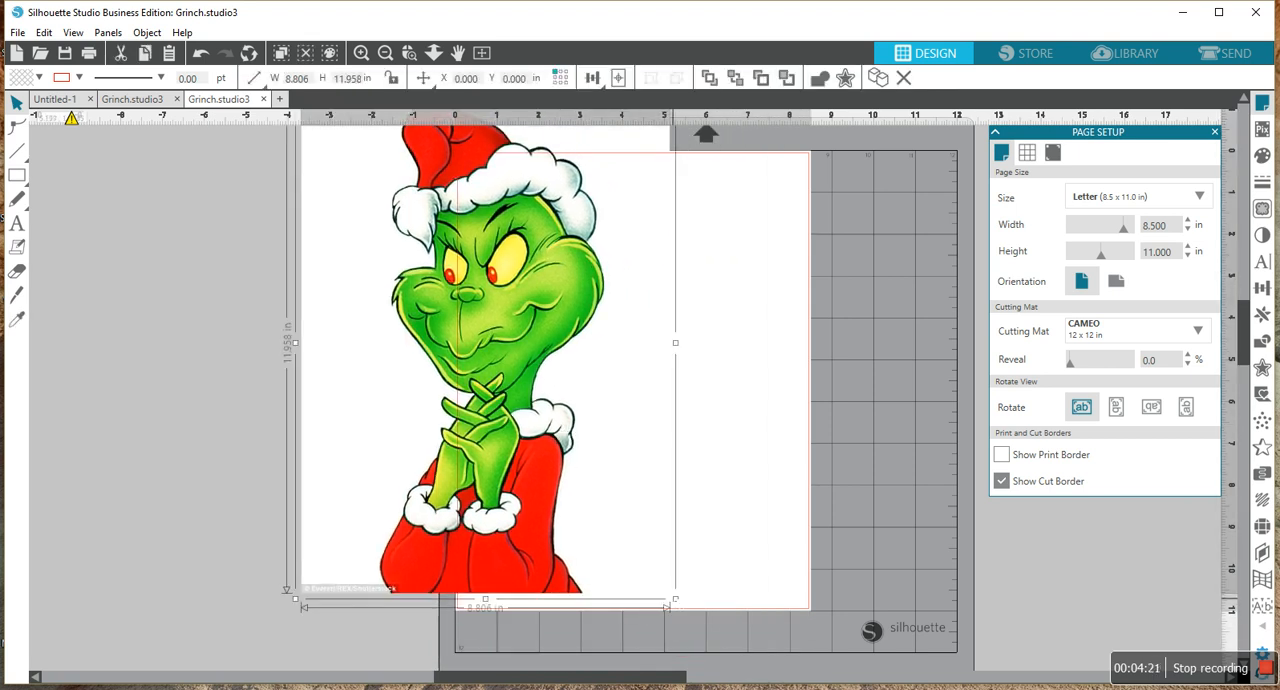
{"action": "left_click_drag", "start_coordinate": [675, 598], "coordinate": [823, 665]}
{"action": "left_click_drag", "start_coordinate": [734, 399], "coordinate": [843, 388]}
{"action": "left_click_drag", "start_coordinate": [792, 298], "coordinate": [674, 96]}
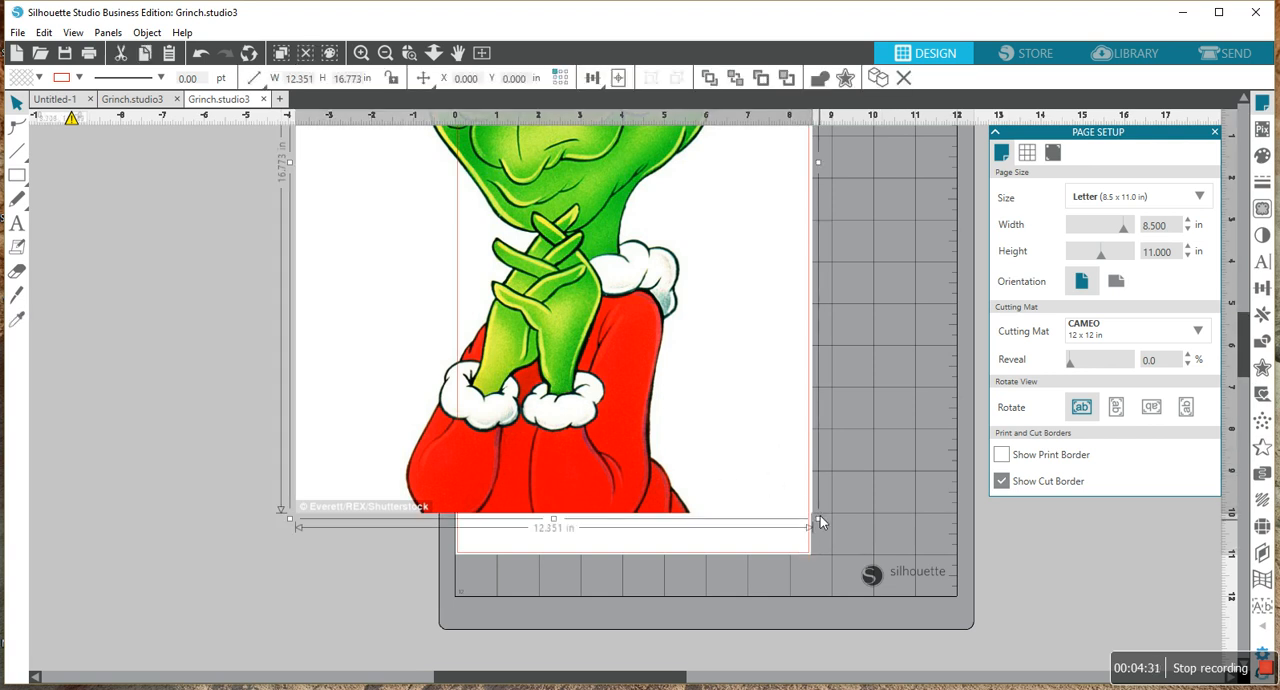
- Scale the Grinch image down proportionally to about 7.84 by 10.65 in and place it inside the page's cut border
{"action": "left_click_drag", "start_coordinate": [818, 518], "coordinate": [750, 430]}
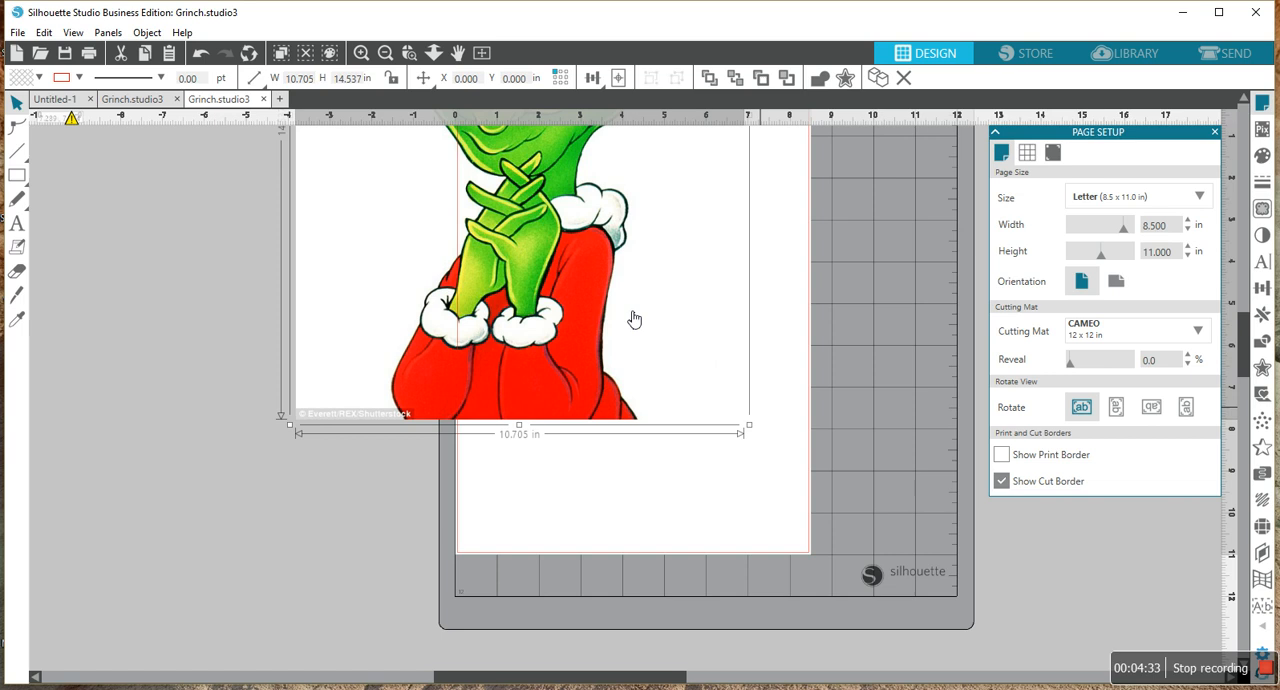
{"action": "left_click_drag", "start_coordinate": [617, 317], "coordinate": [725, 437]}
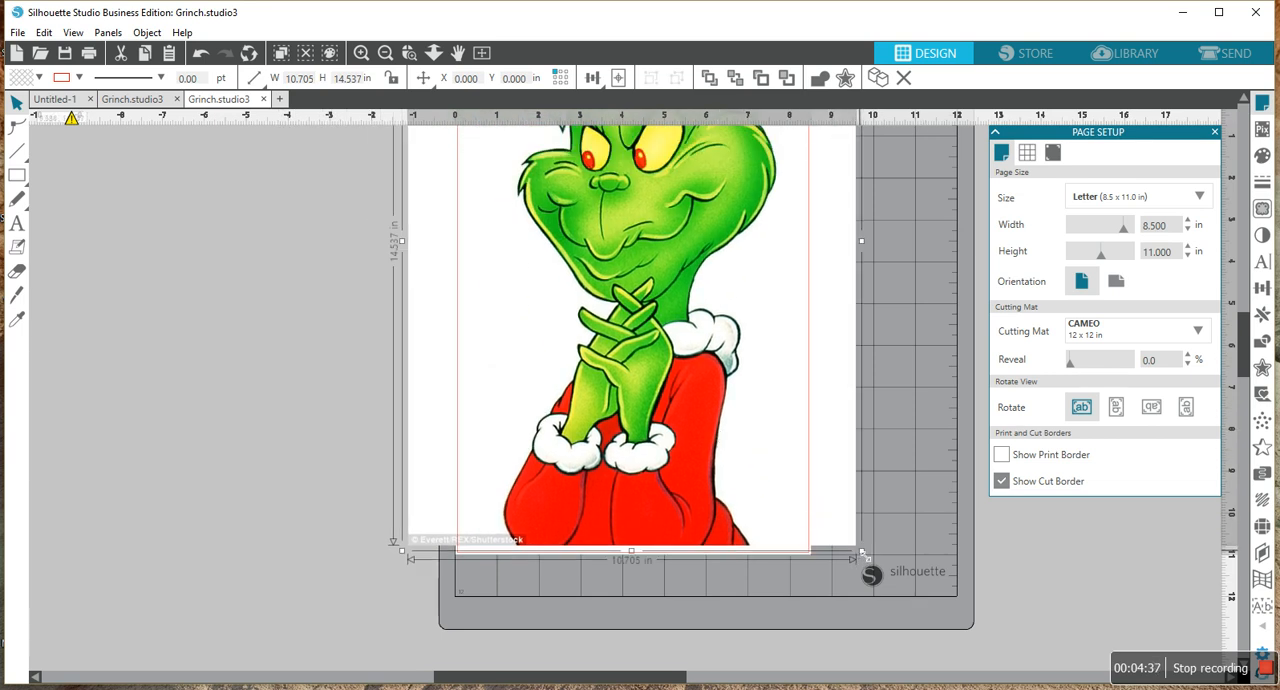
{"action": "left_click_drag", "start_coordinate": [861, 550], "coordinate": [774, 443]}
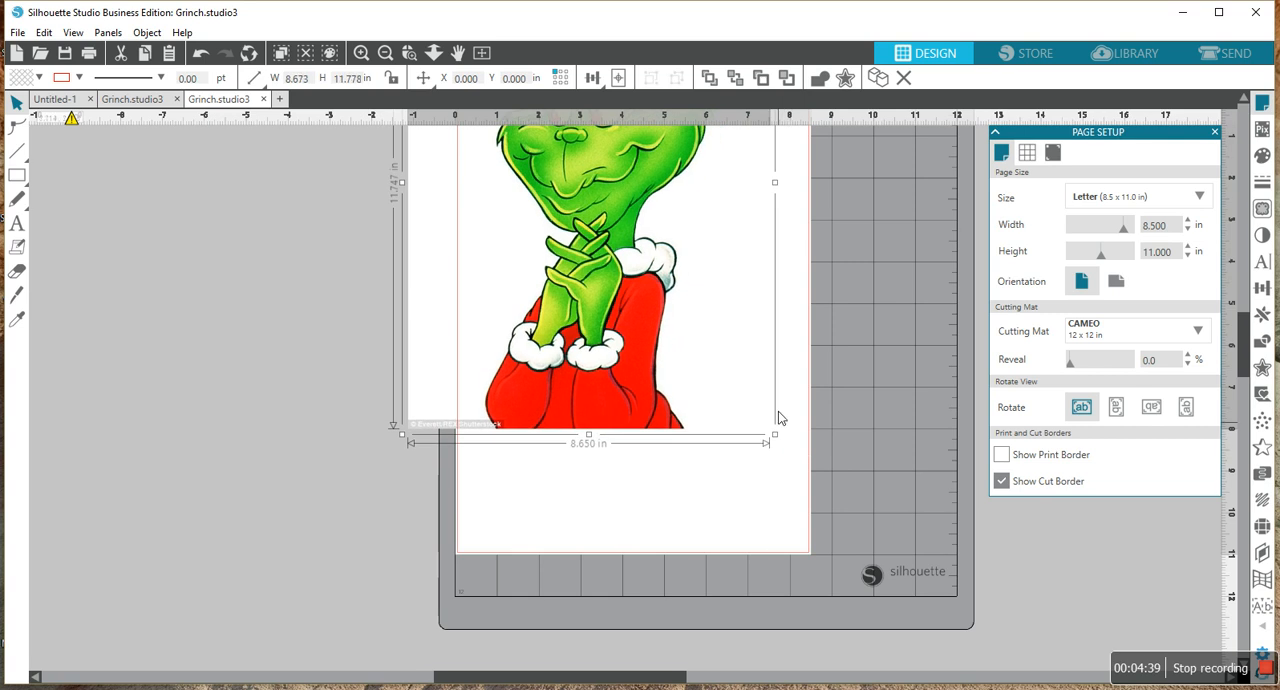
{"action": "left_click_drag", "start_coordinate": [650, 273], "coordinate": [703, 387]}
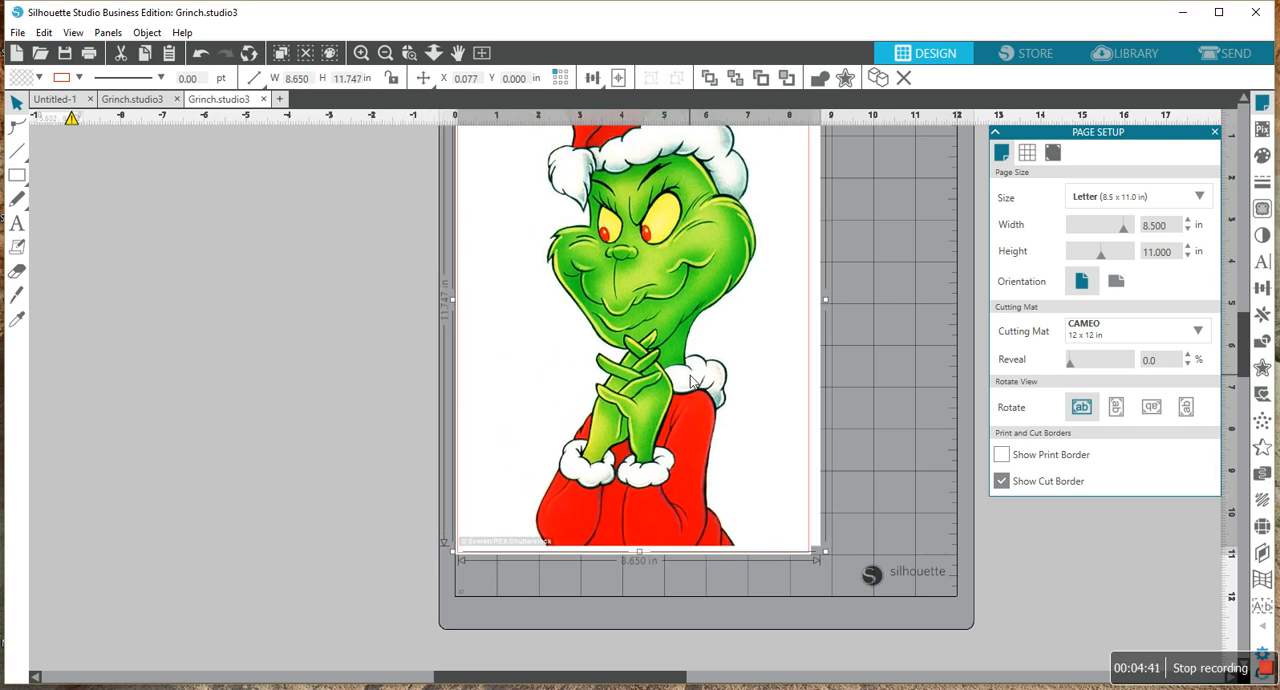
{"action": "left_click_drag", "start_coordinate": [826, 553], "coordinate": [782, 477]}
{"action": "left_click_drag", "start_coordinate": [688, 372], "coordinate": [700, 410]}
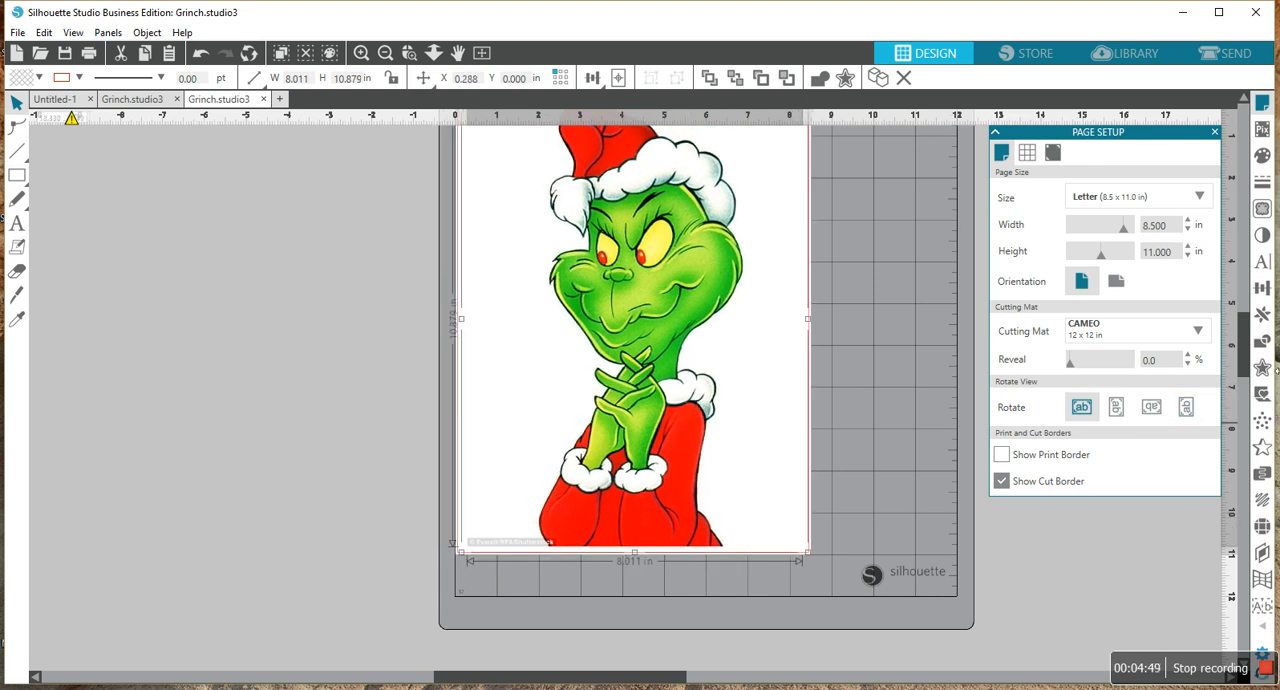
{"action": "scroll", "coordinate": [1243, 365], "scroll_direction": "up", "scroll_amount": 3}
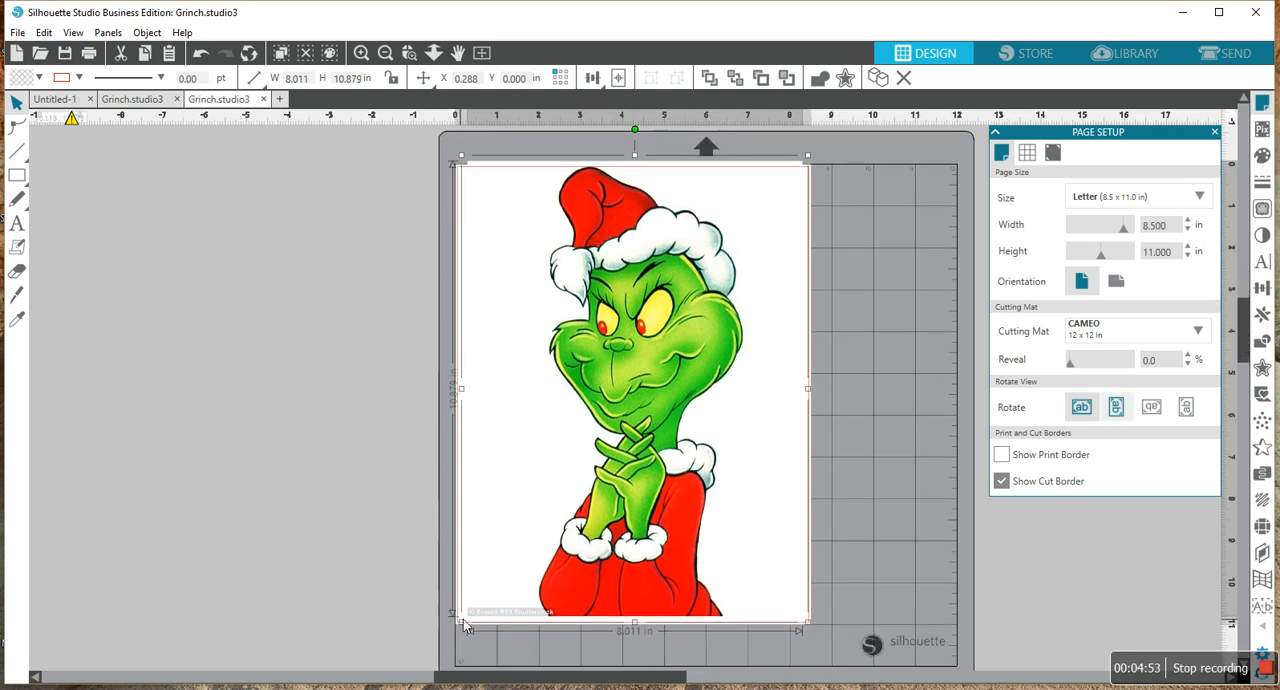
{"action": "left_click_drag", "start_coordinate": [463, 625], "coordinate": [471, 615]}
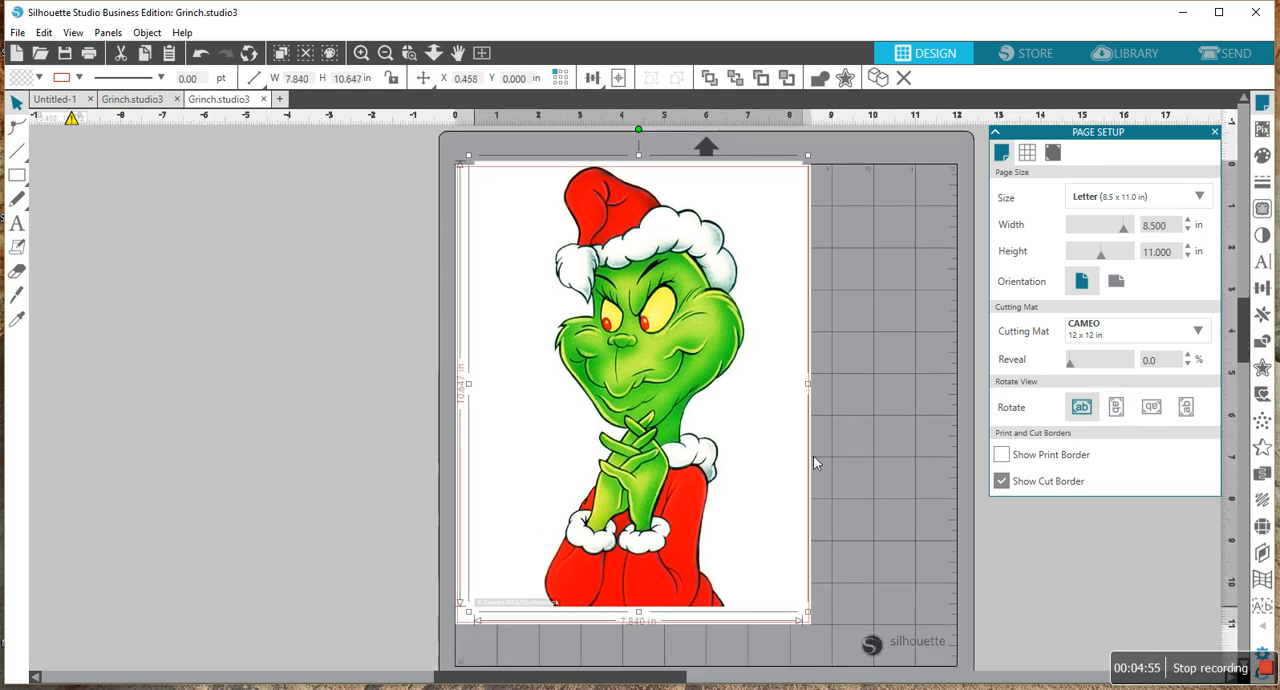
{"action": "left_click_drag", "start_coordinate": [743, 252], "coordinate": [739, 262]}
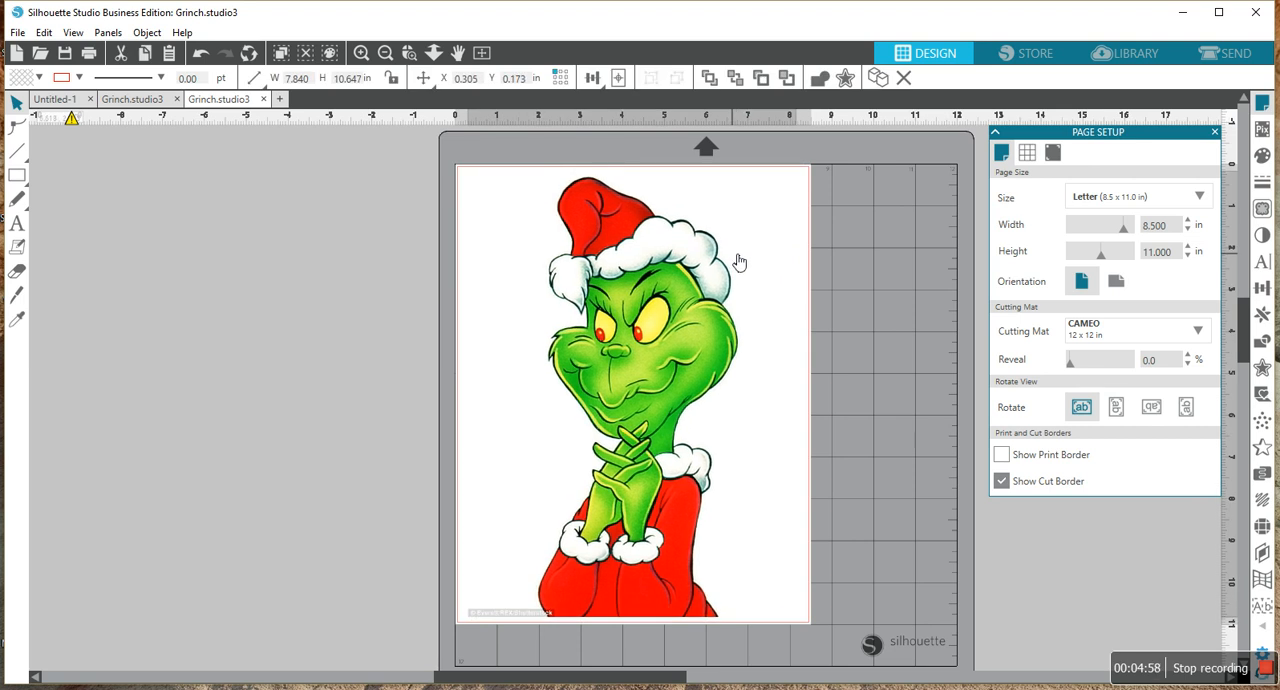
- Stretch the Grinch image sideways from both edges to about 11.10 in wide and deselect it
{"action": "left_click", "coordinate": [674, 274]}
{"action": "left_click", "coordinate": [929, 242]}
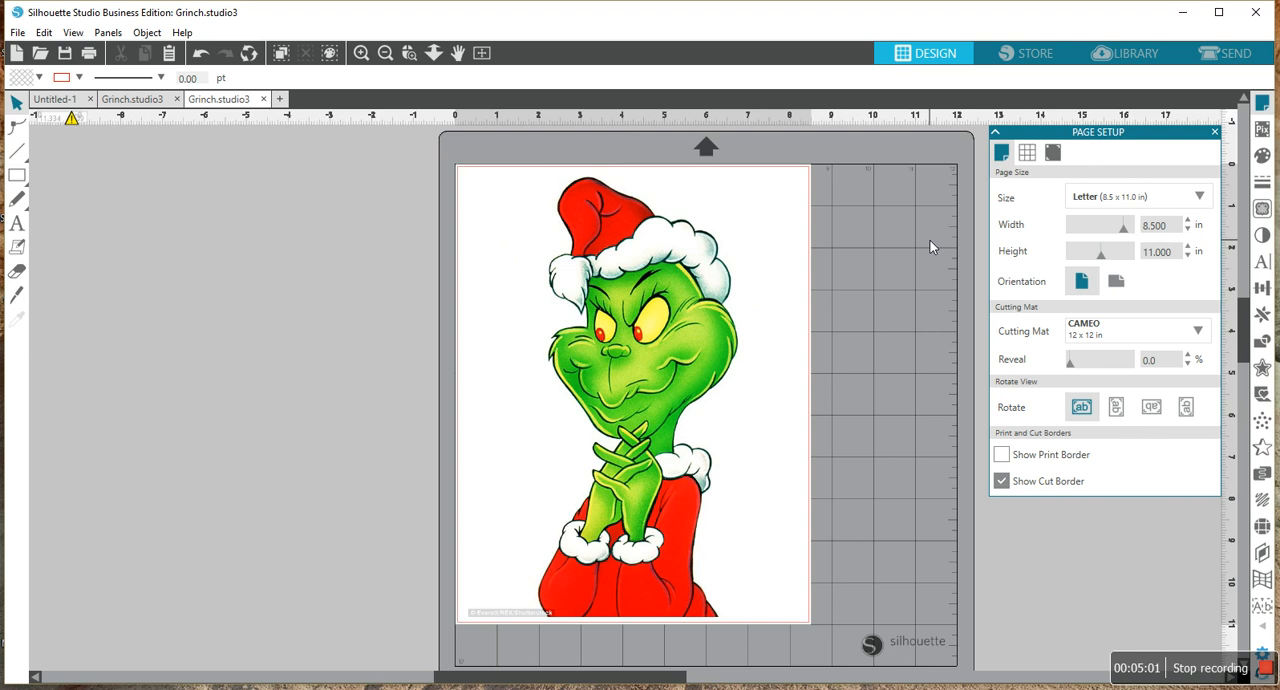
{"action": "left_click", "coordinate": [652, 300]}
{"action": "left_click_drag", "start_coordinate": [812, 398], "coordinate": [874, 388]}
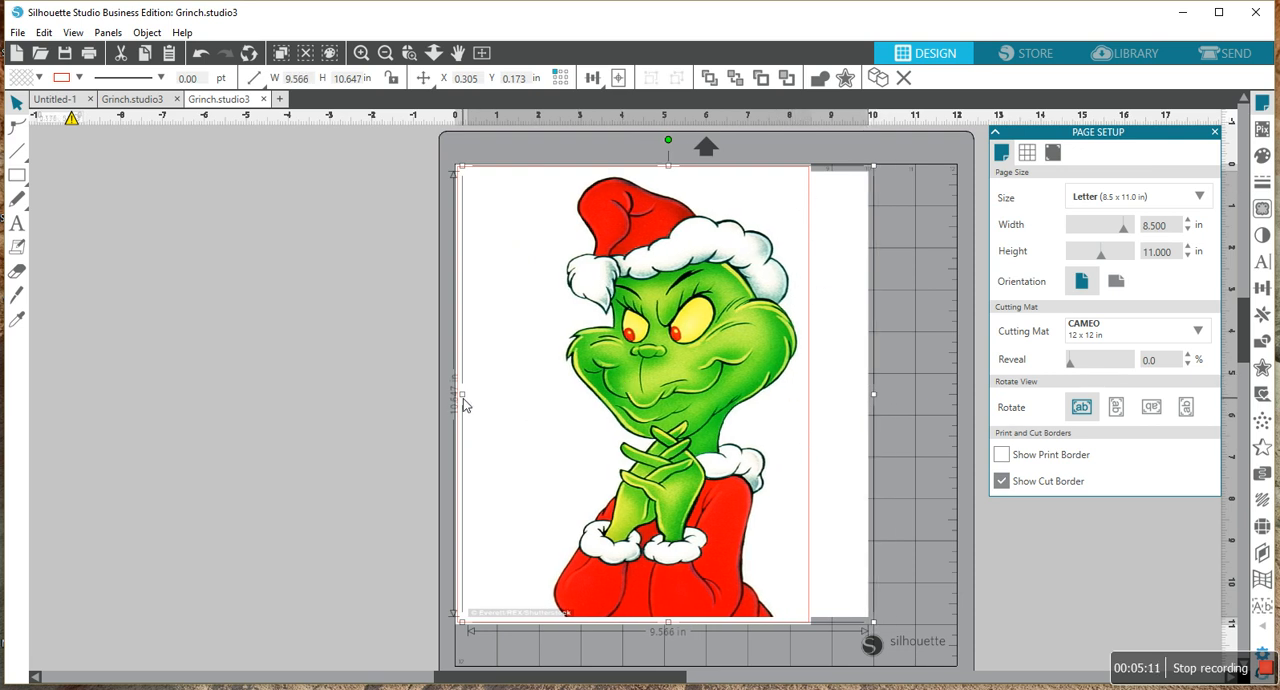
{"action": "left_click_drag", "start_coordinate": [461, 394], "coordinate": [398, 394]}
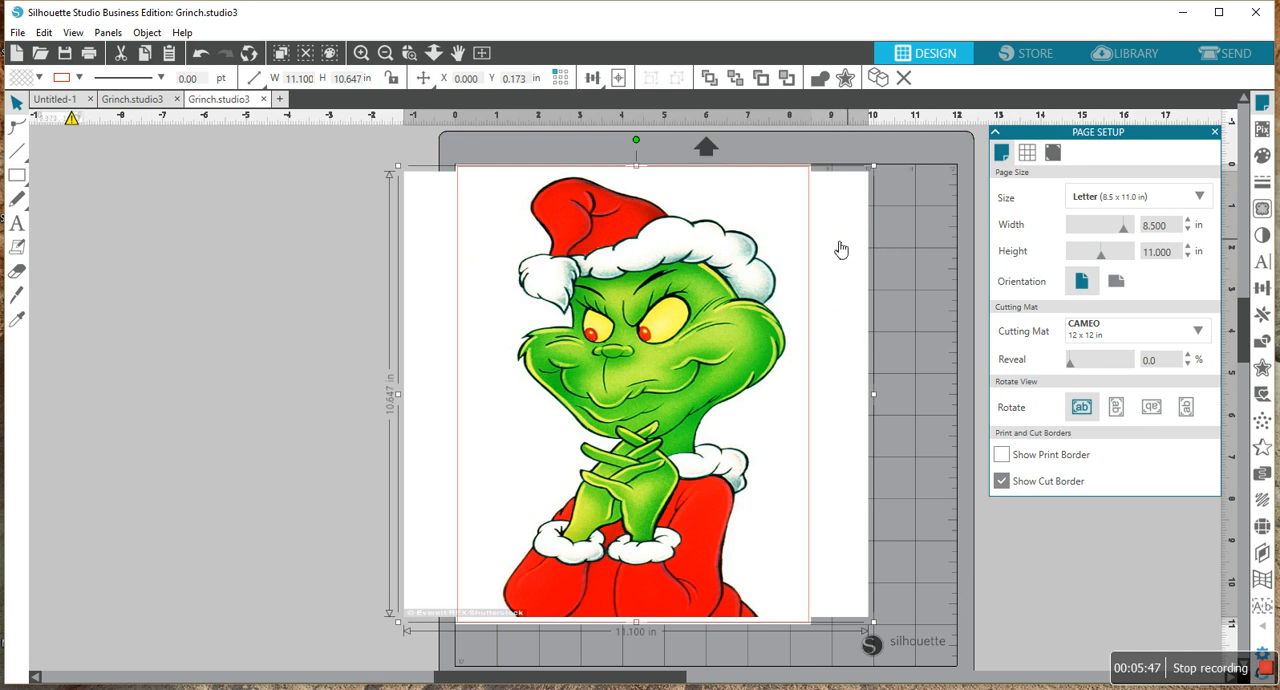
{"action": "left_click", "coordinate": [893, 228]}
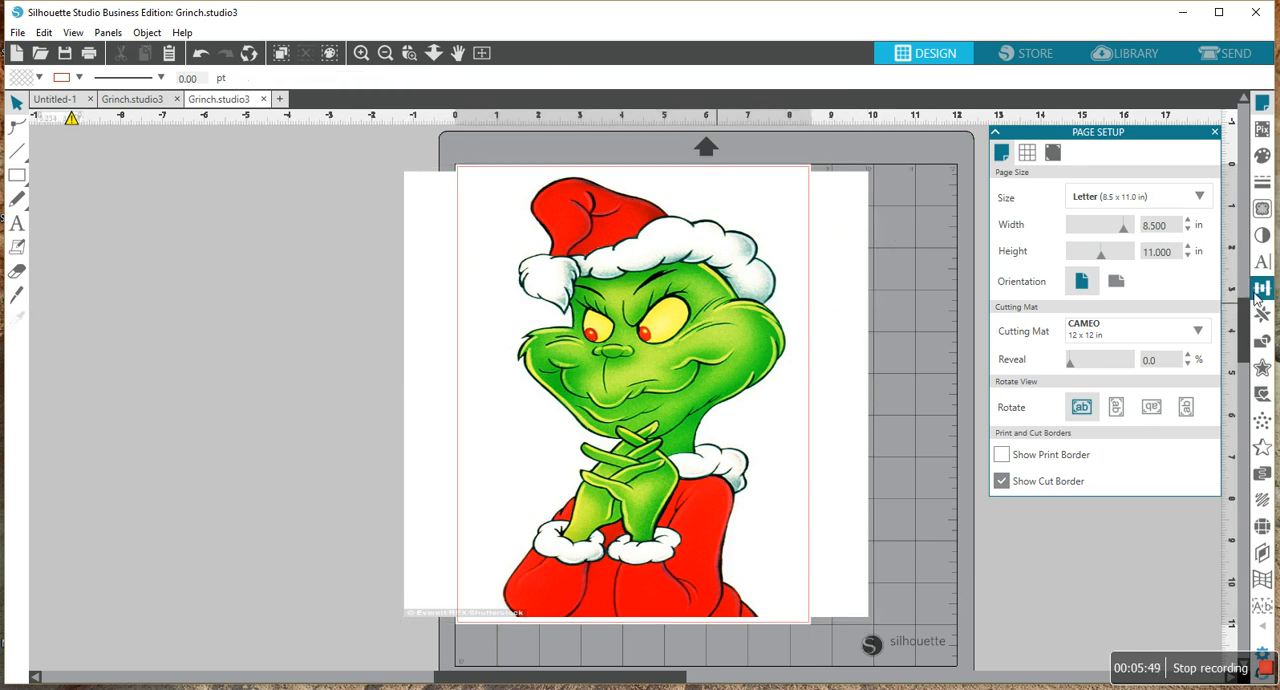
- Define a trace area around the Grinch figure and widen it to about 7.42 in to include the whole face
{"action": "left_click", "coordinate": [1264, 210]}
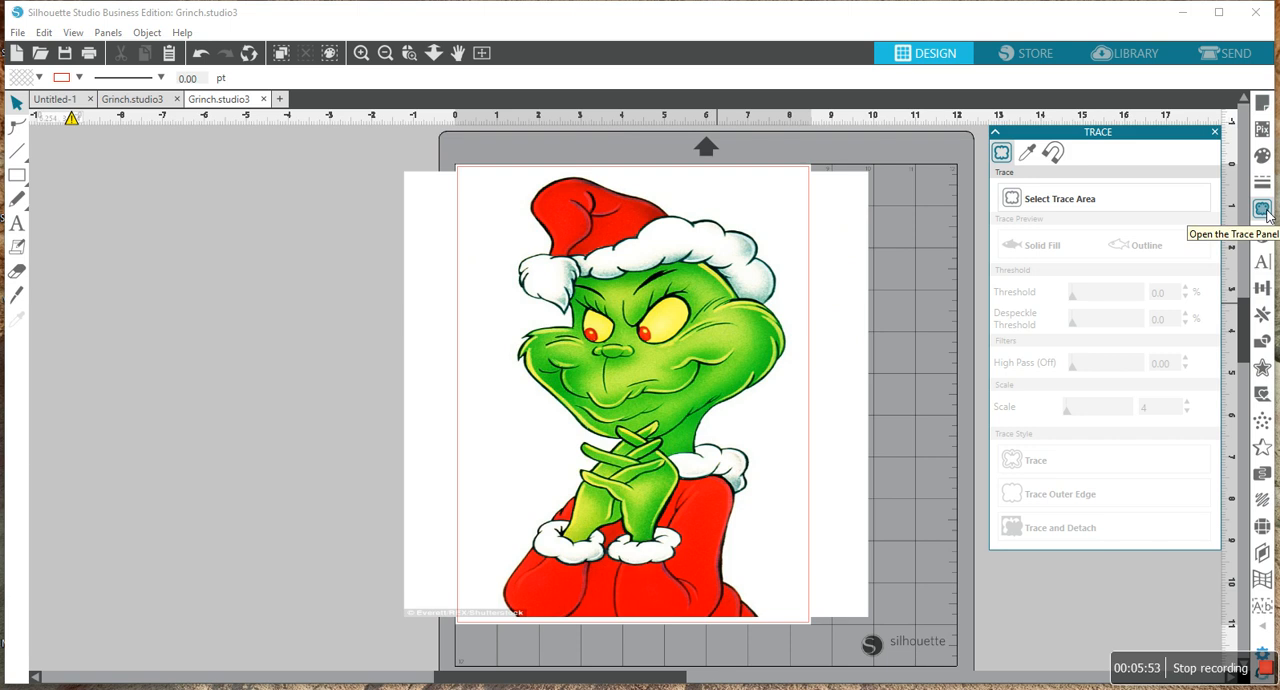
{"action": "left_click", "coordinate": [1066, 206]}
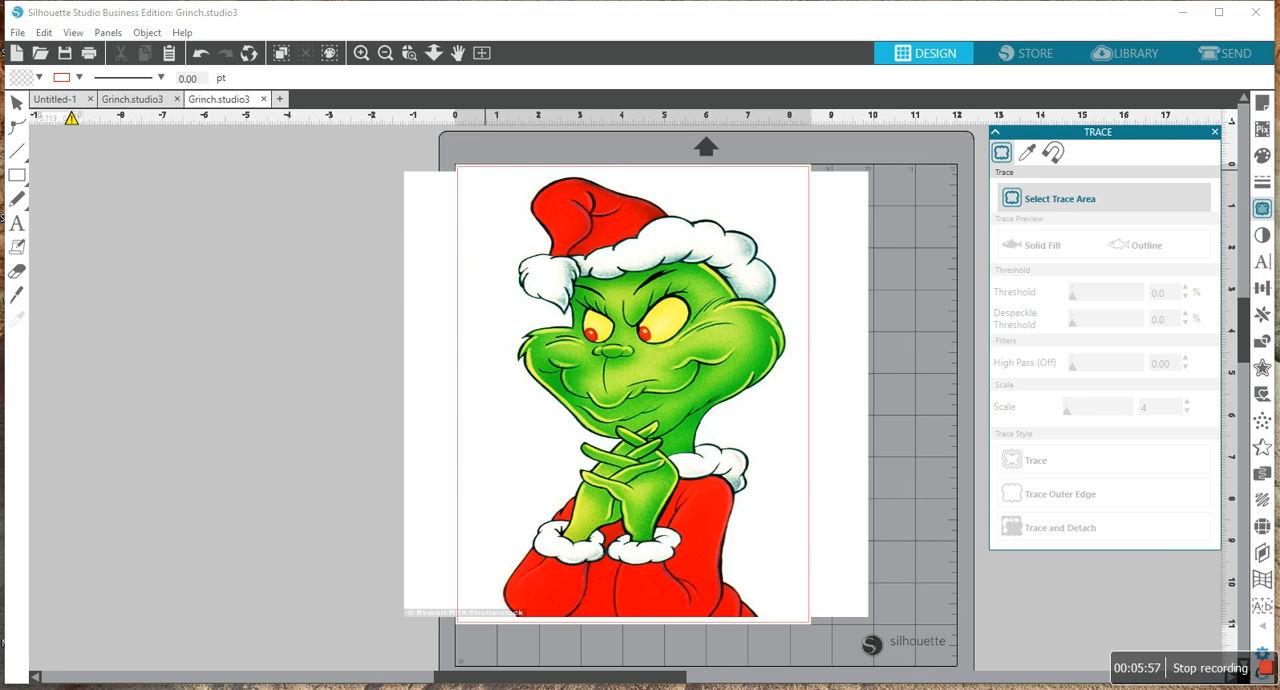
{"action": "mouse_move", "coordinate": [481, 173]}
{"action": "left_mouse_down"}
{"action": "mouse_move", "coordinate": [716, 234]}
{"action": "mouse_move", "coordinate": [802, 316]}
{"action": "mouse_move", "coordinate": [805, 416]}
{"action": "mouse_move", "coordinate": [768, 604]}
{"action": "mouse_move", "coordinate": [777, 622]}
{"action": "mouse_move", "coordinate": [774, 611]}
{"action": "left_mouse_up"}
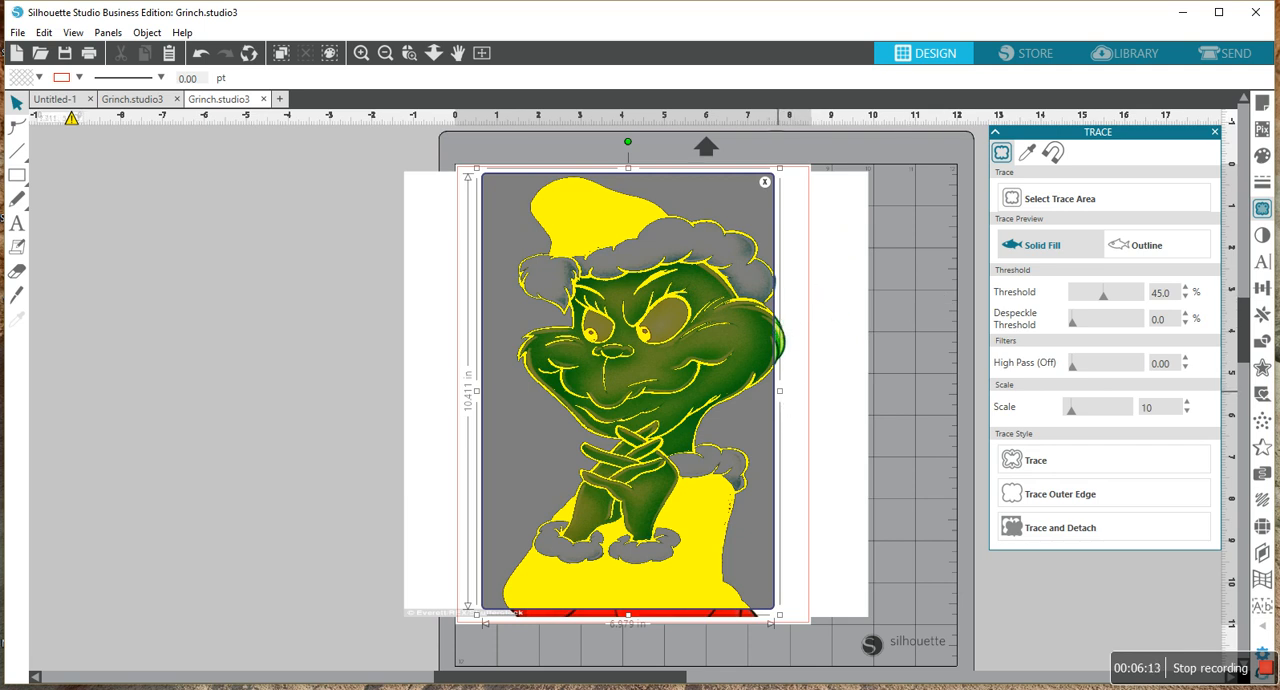
{"action": "left_click_drag", "start_coordinate": [779, 390], "coordinate": [798, 390]}
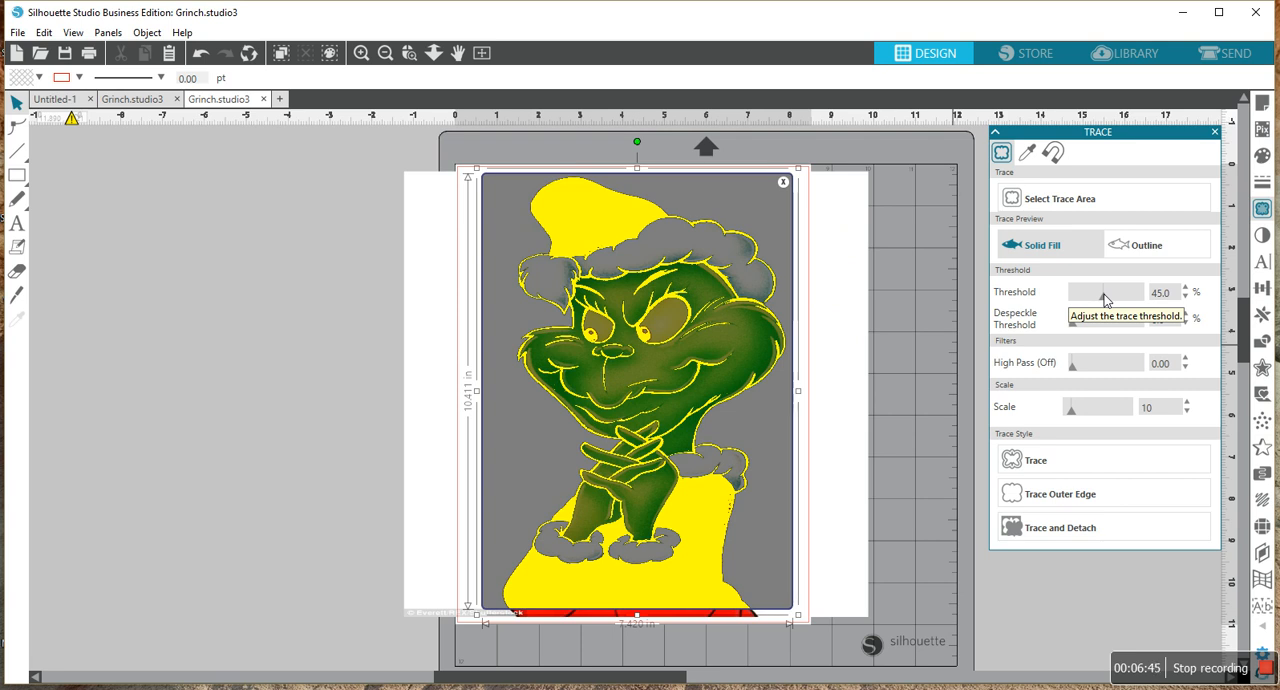
- Try a trace threshold of 93% and lower it back to 0%
{"action": "left_click_drag", "start_coordinate": [1114, 295], "coordinate": [1132, 297]}
{"action": "left_click_drag", "start_coordinate": [1133, 297], "coordinate": [1137, 297]}
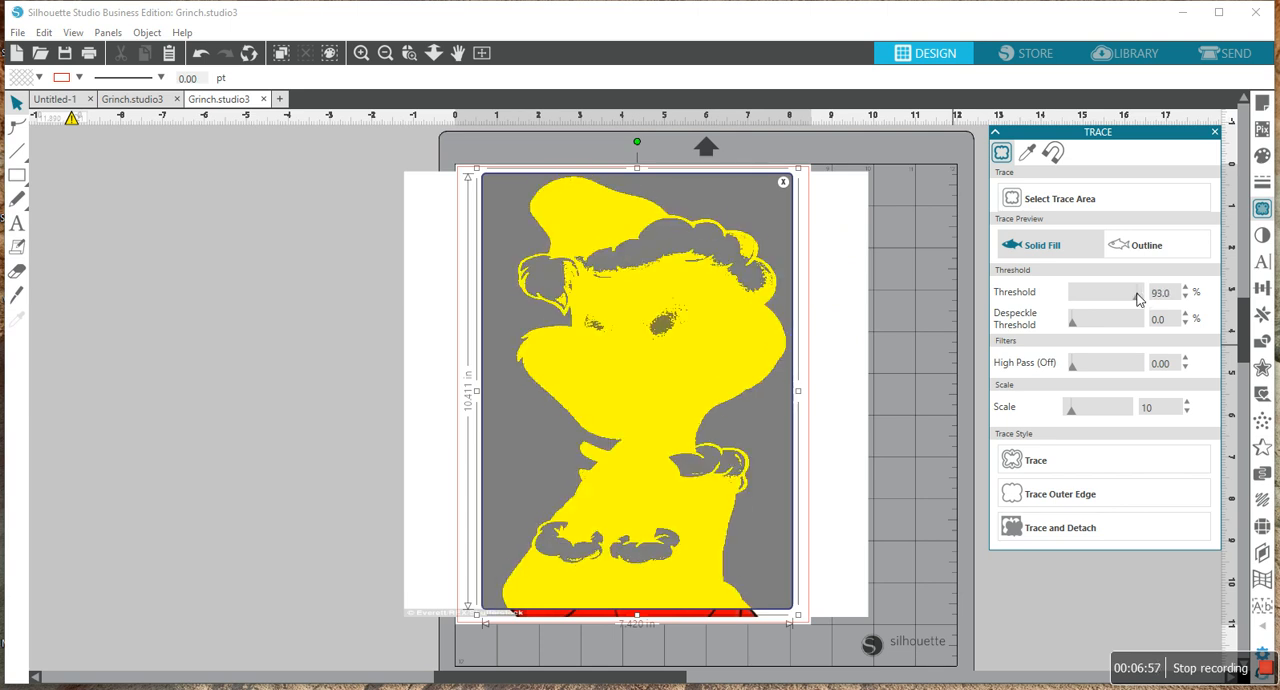
{"action": "left_click_drag", "start_coordinate": [1137, 297], "coordinate": [998, 325]}
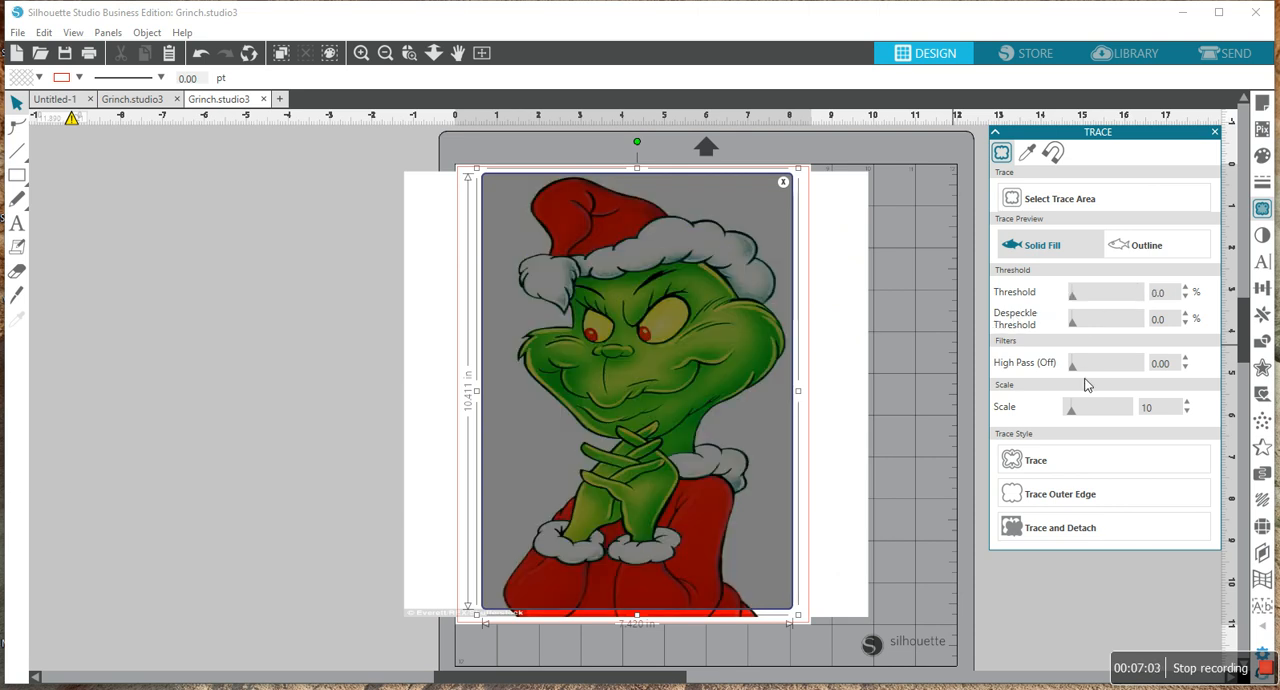
- Try the High Pass filter at increasing values up to 25 and reset it to 0
{"action": "left_click_drag", "start_coordinate": [1074, 372], "coordinate": [1087, 369]}
{"action": "left_click", "coordinate": [1092, 366]}
{"action": "left_click_drag", "start_coordinate": [1098, 364], "coordinate": [1108, 368]}
{"action": "left_click_drag", "start_coordinate": [1120, 366], "coordinate": [1124, 366]}
{"action": "left_click", "coordinate": [1124, 366]}
{"action": "left_click_drag", "start_coordinate": [1124, 366], "coordinate": [1138, 367]}
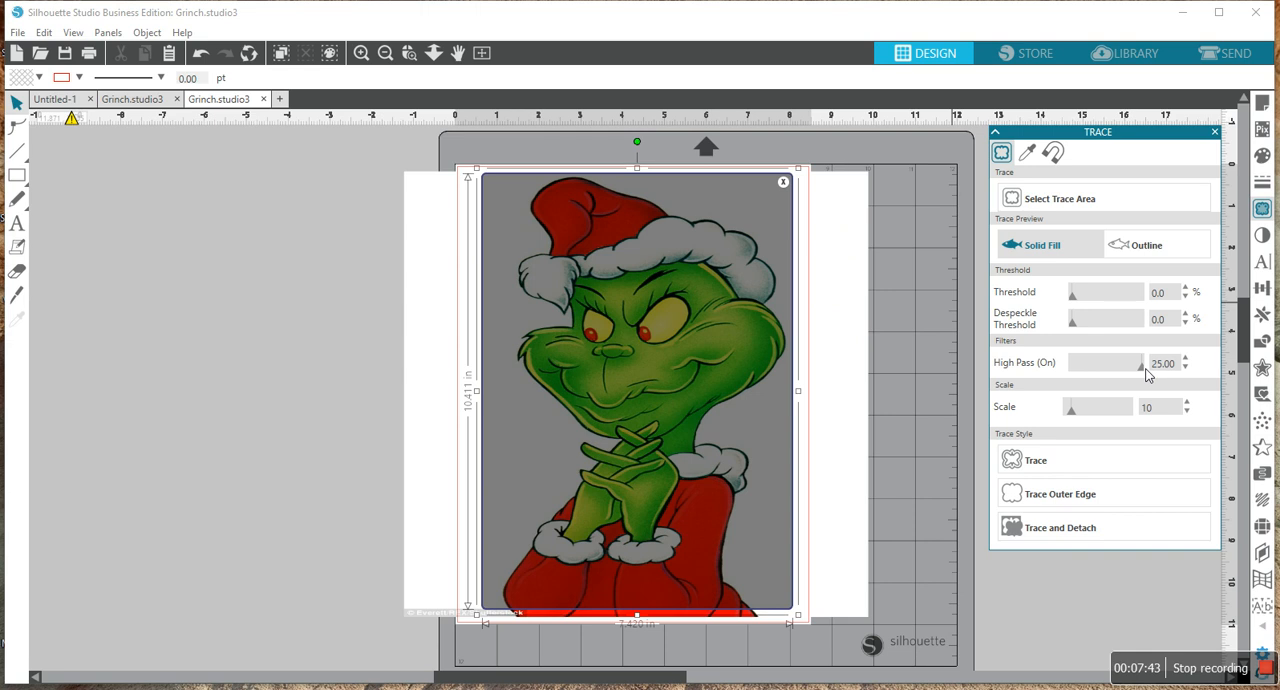
{"action": "left_click_drag", "start_coordinate": [989, 371], "coordinate": [864, 393]}
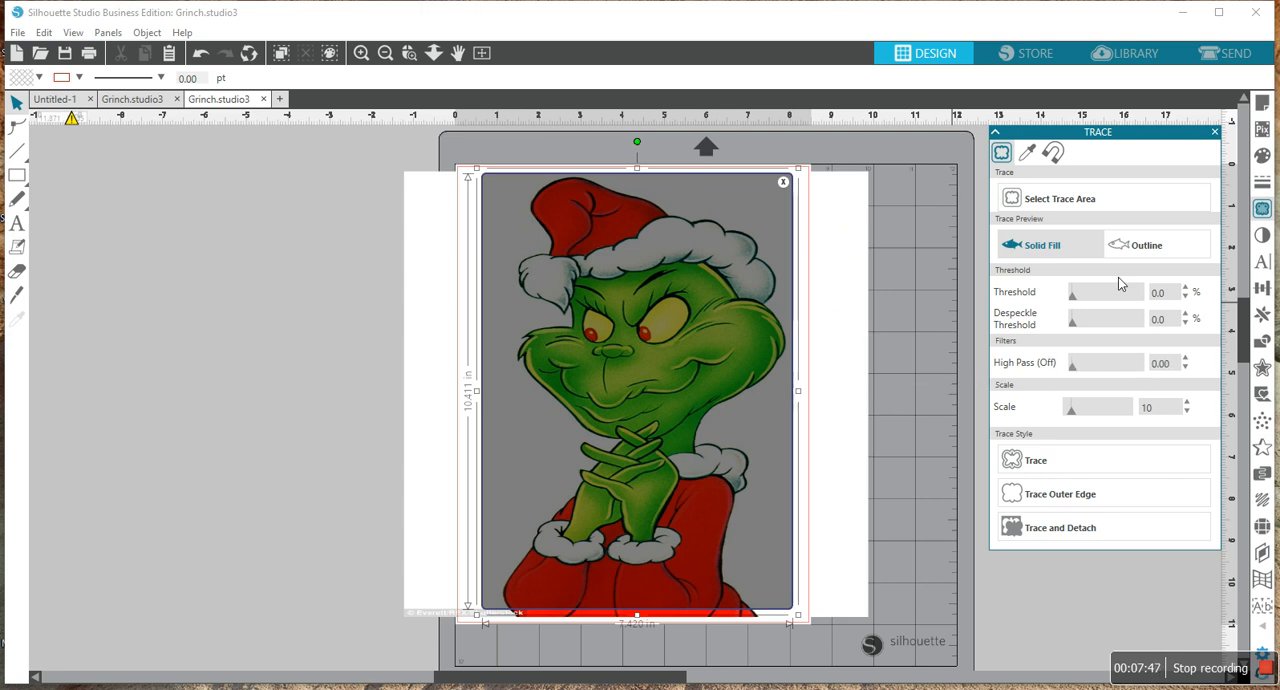
- Raise the trace threshold to 100% and reduce it gradually to 90%
{"action": "left_click_drag", "start_coordinate": [1080, 300], "coordinate": [1160, 300]}
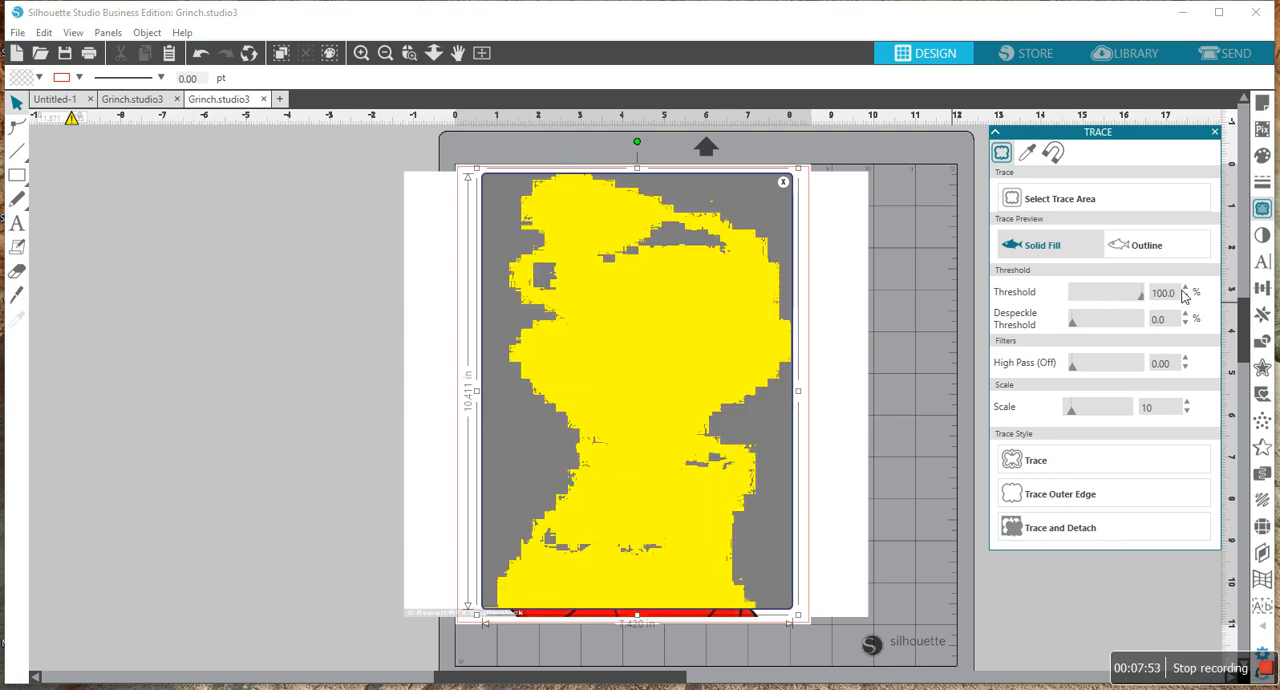
{"action": "double_click", "coordinate": [1187, 300]}
{"action": "left_click", "coordinate": [1187, 300]}
{"action": "left_click", "coordinate": [1187, 300]}
{"action": "double_click", "coordinate": [1187, 300]}
{"action": "double_click", "coordinate": [1187, 300]}
{"action": "left_click", "coordinate": [1187, 300]}
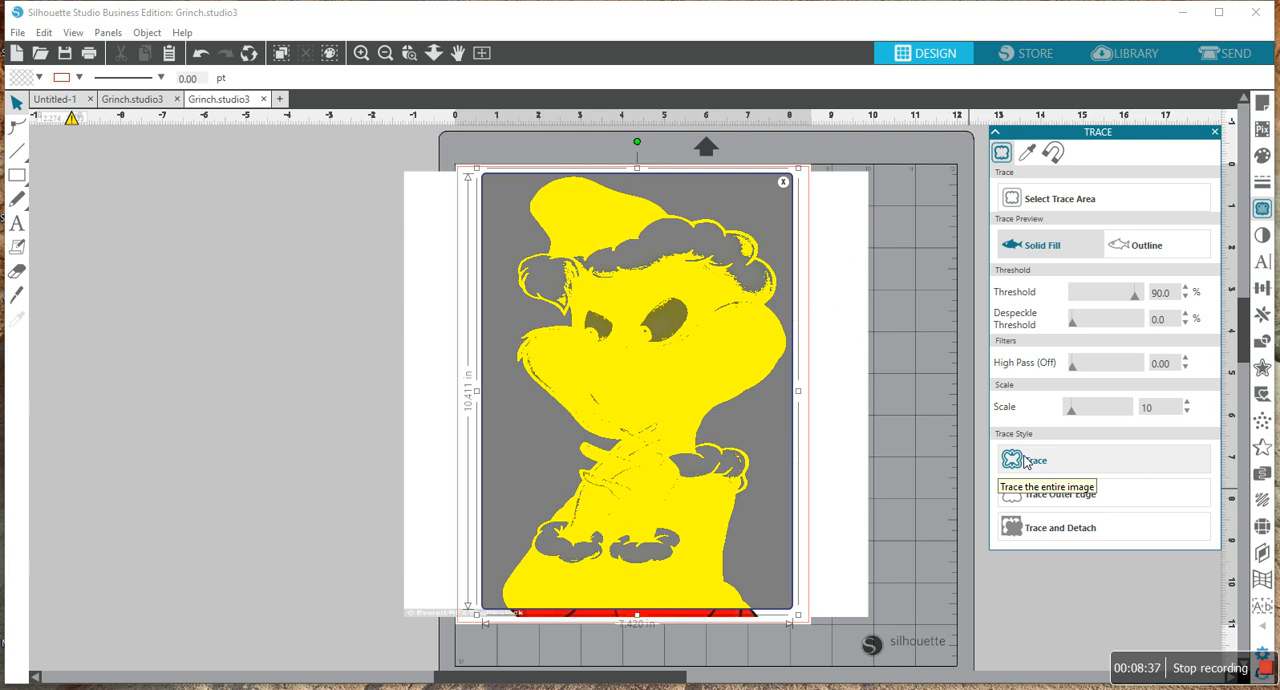
- Trace and detach the Grinch figure, and move the detached cutout off the page beside the cutting mat
{"action": "left_click", "coordinate": [1035, 537]}
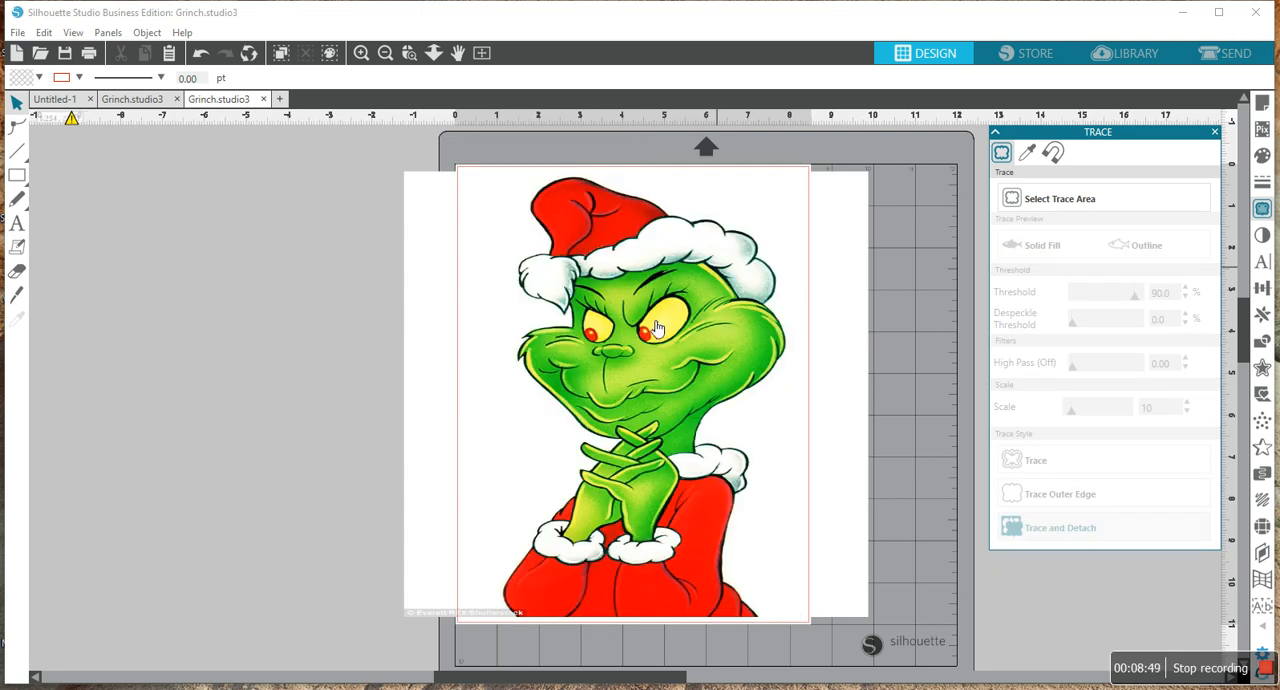
{"action": "left_click_drag", "start_coordinate": [668, 257], "coordinate": [221, 222]}
{"action": "left_click", "coordinate": [666, 246]}
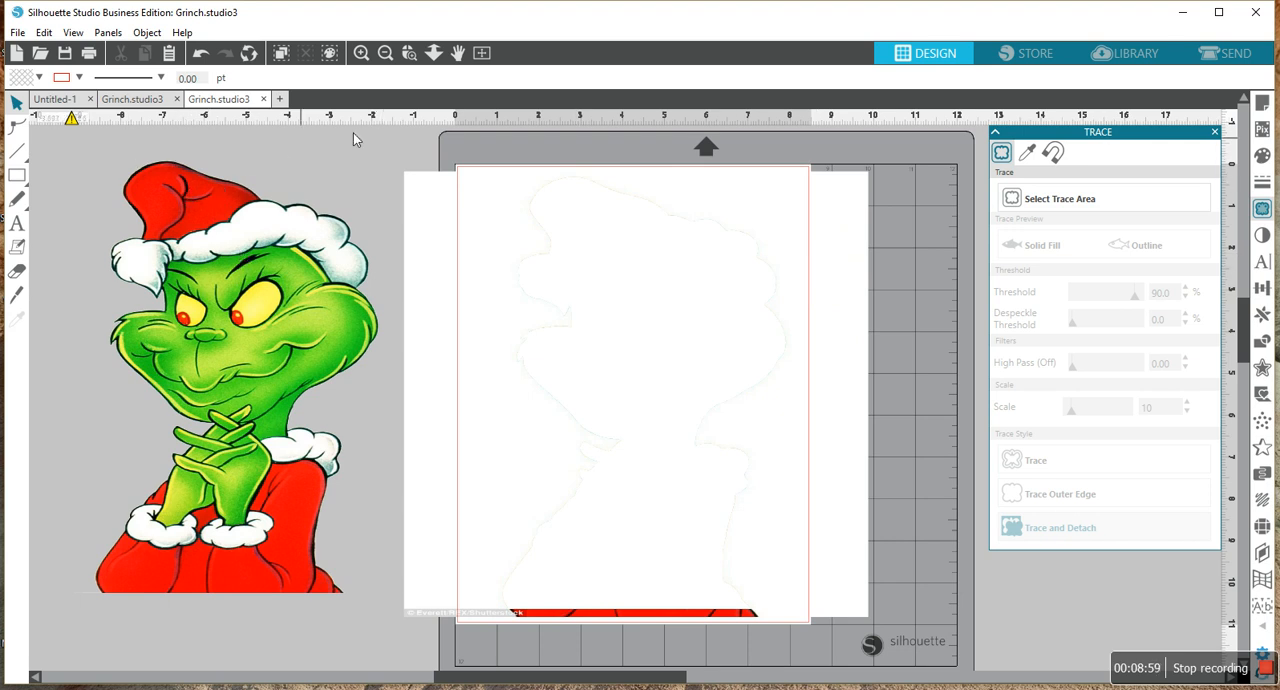
- Delete the leftover white background image and move the Grinch cutout back onto the letter page
{"action": "left_click", "coordinate": [509, 206]}
{"action": "key", "text": "Delete"}
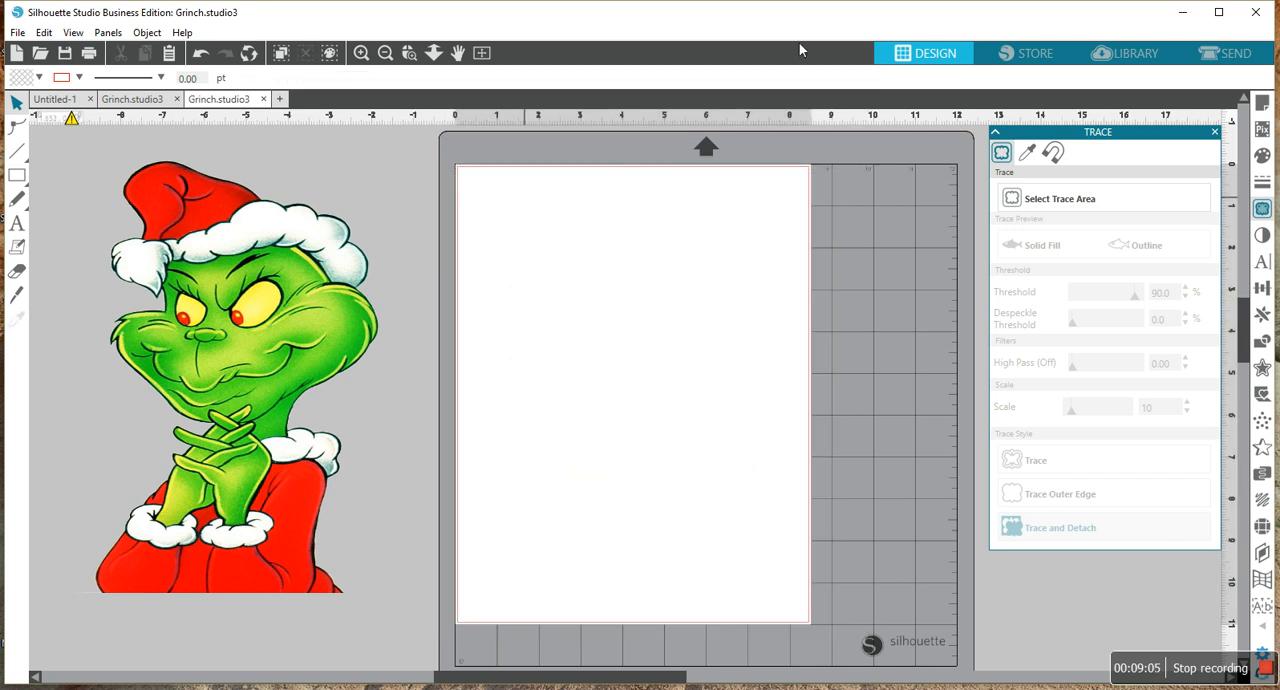
{"action": "left_click_drag", "start_coordinate": [230, 246], "coordinate": [605, 257]}
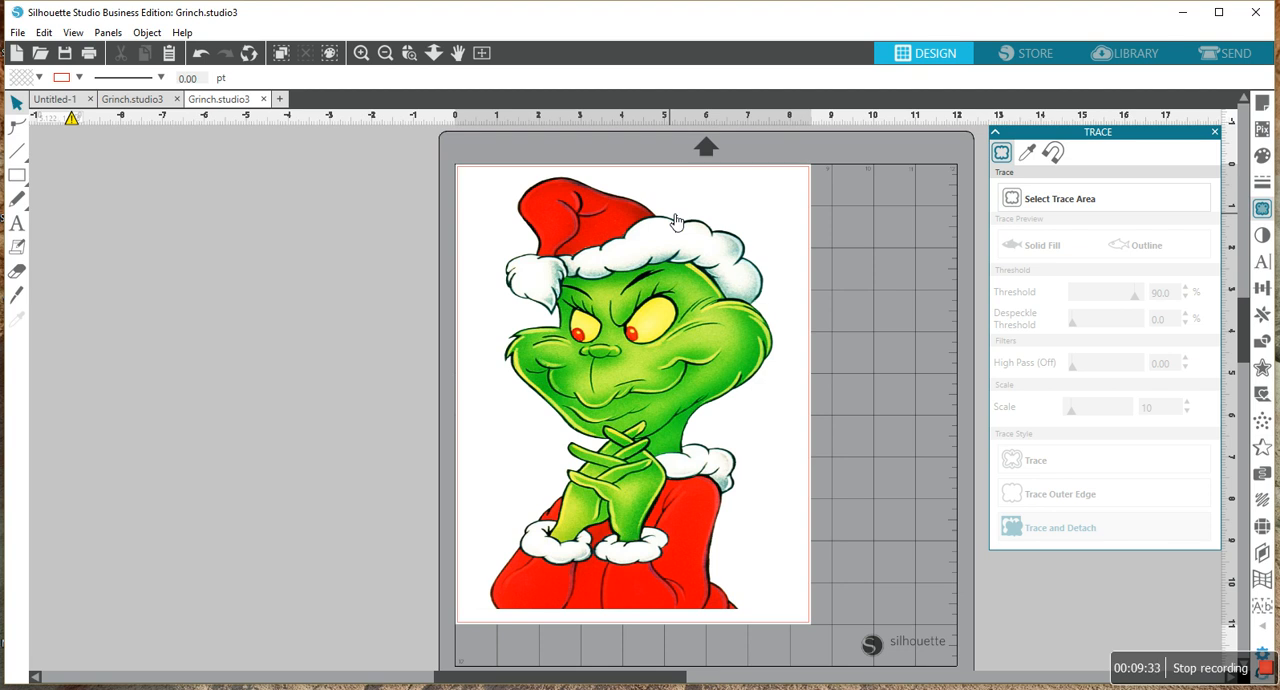
- Start printing the page on the Canon MX490 series Printer and set its preferences to Photo Printing with High print quality
{"action": "left_click", "coordinate": [16, 33]}
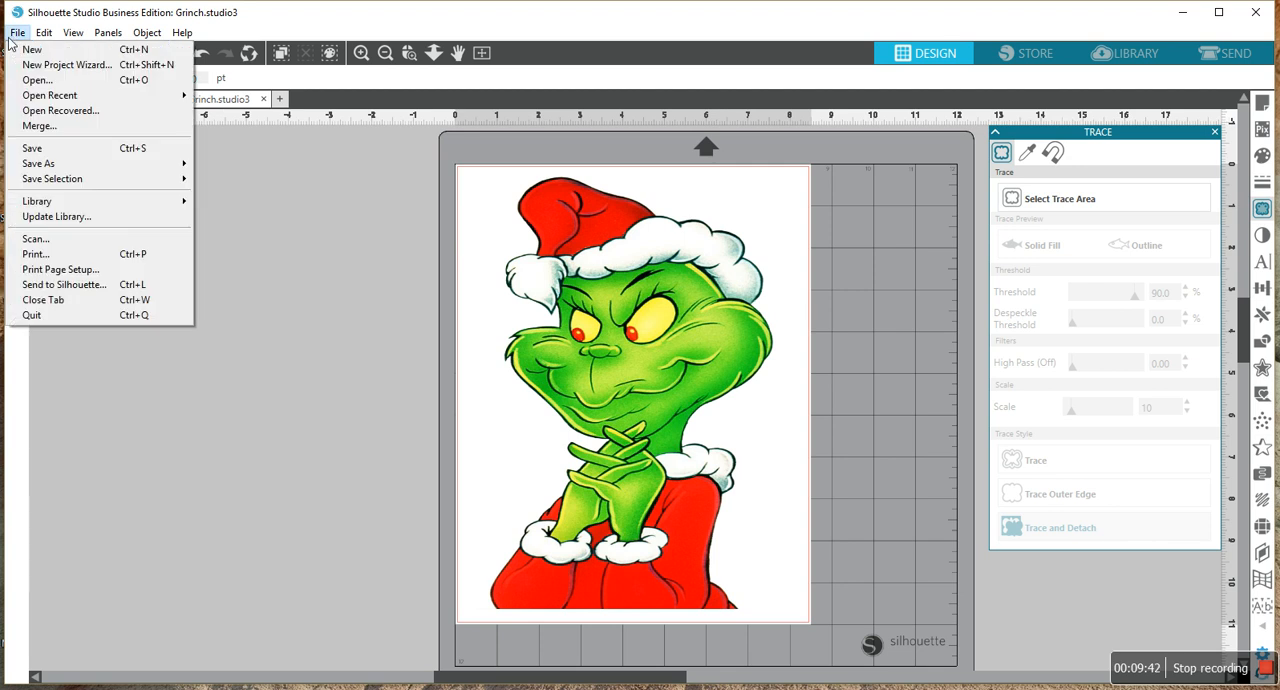
{"action": "left_click", "coordinate": [36, 254]}
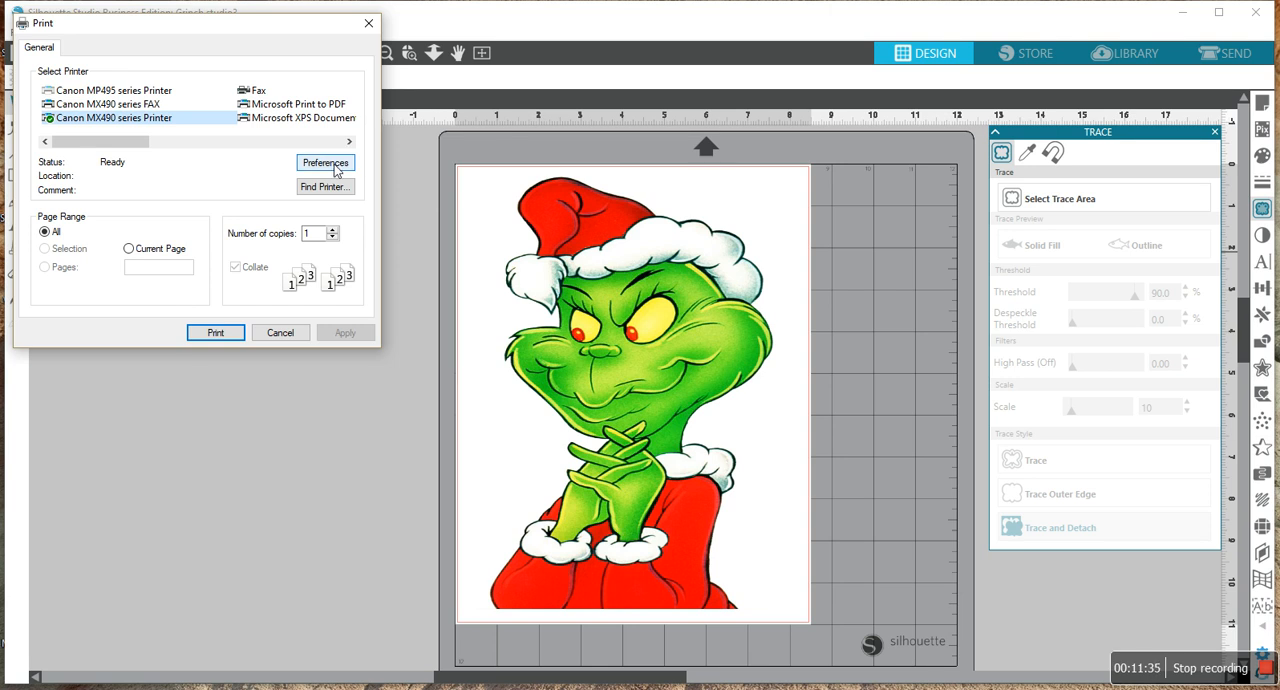
{"action": "left_click", "coordinate": [340, 170]}
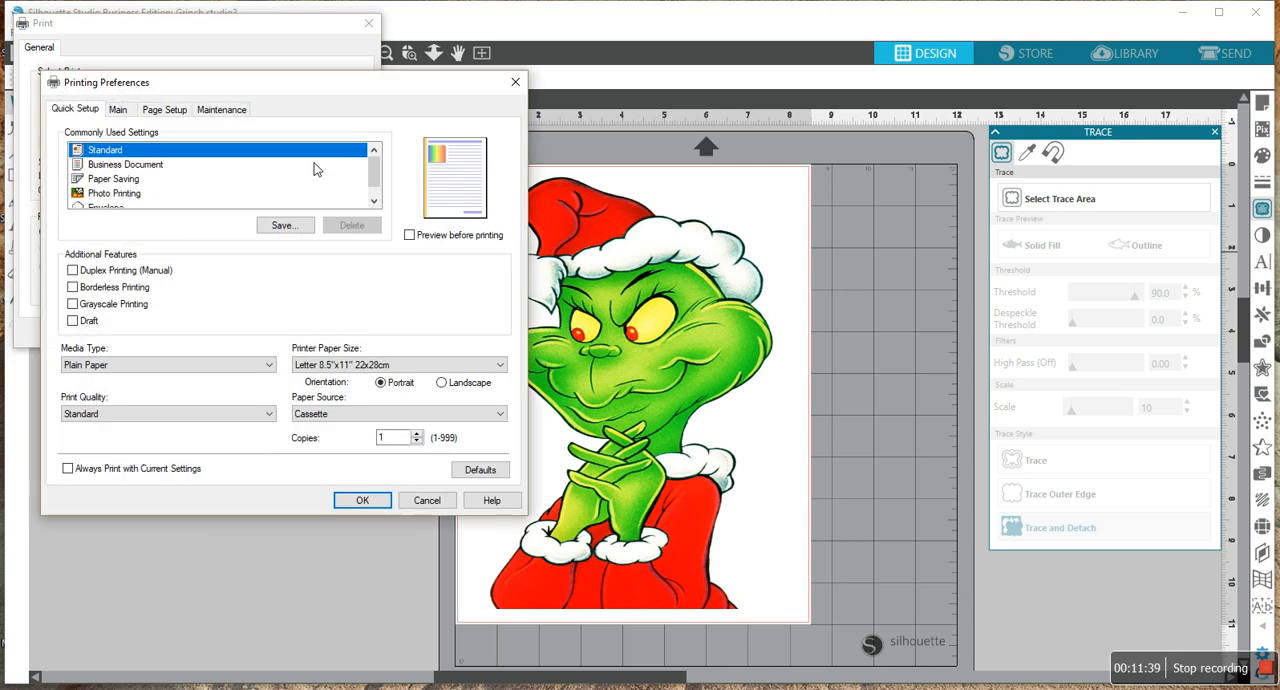
{"action": "left_click", "coordinate": [128, 195]}
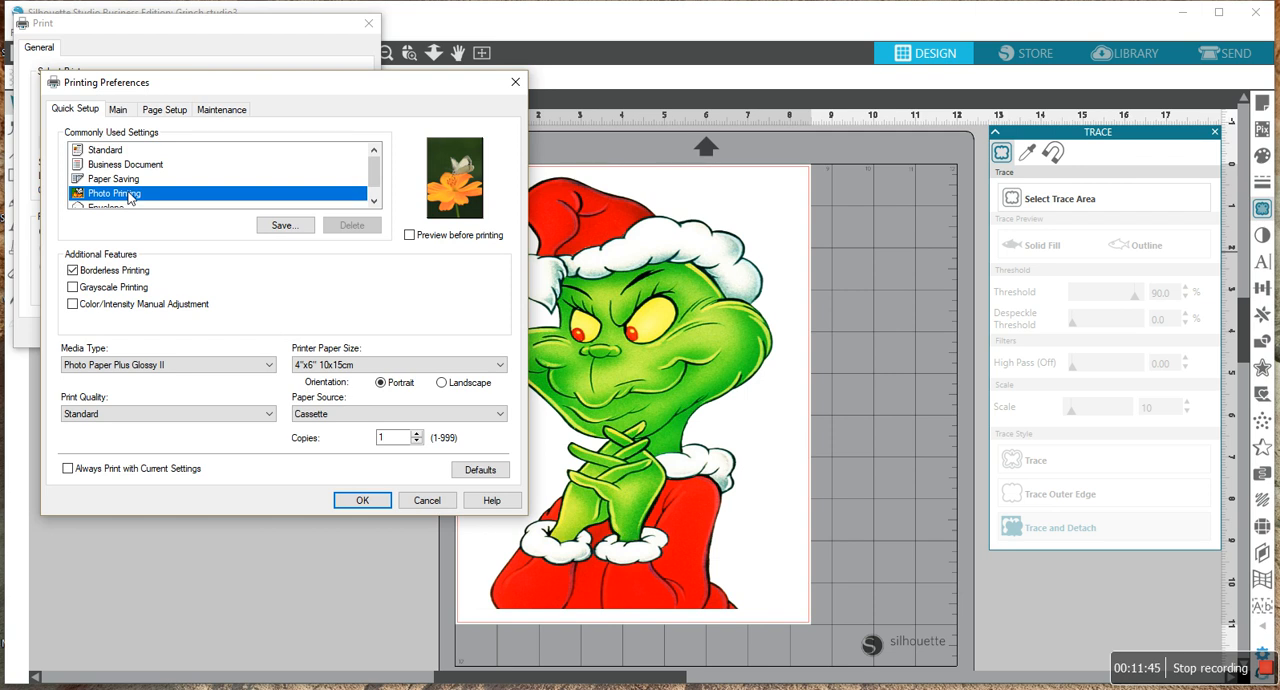
{"action": "left_click", "coordinate": [270, 414]}
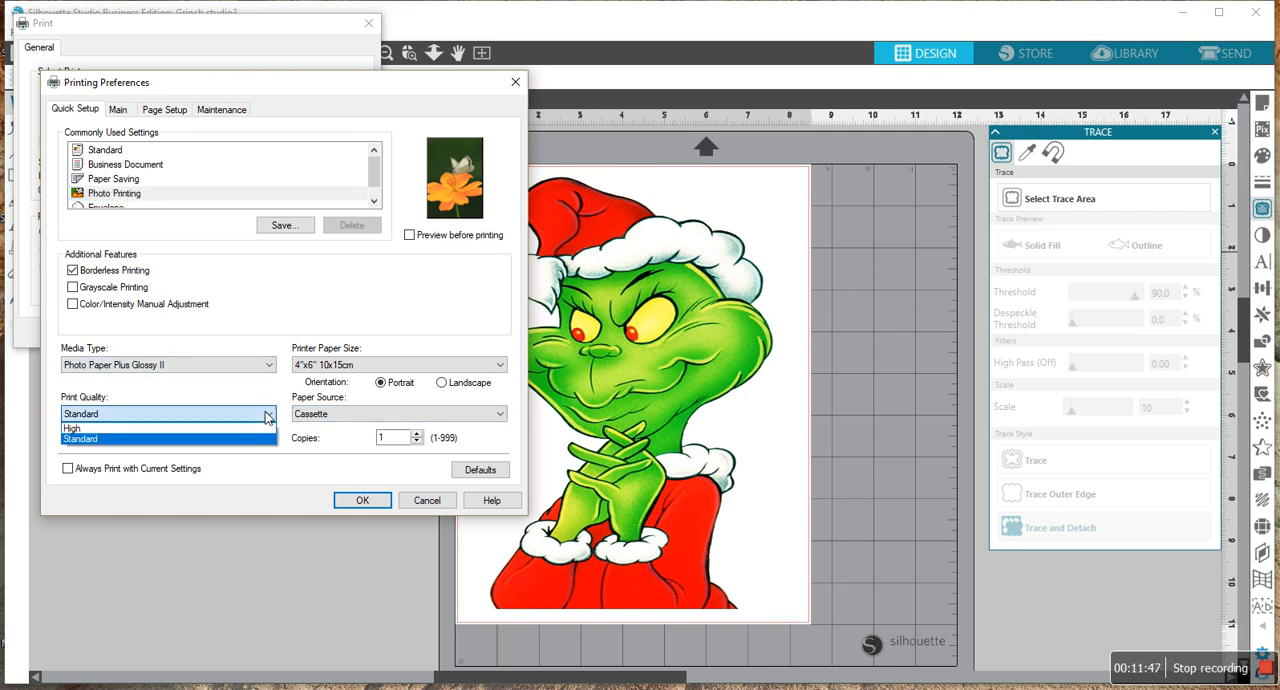
{"action": "left_click", "coordinate": [111, 429]}
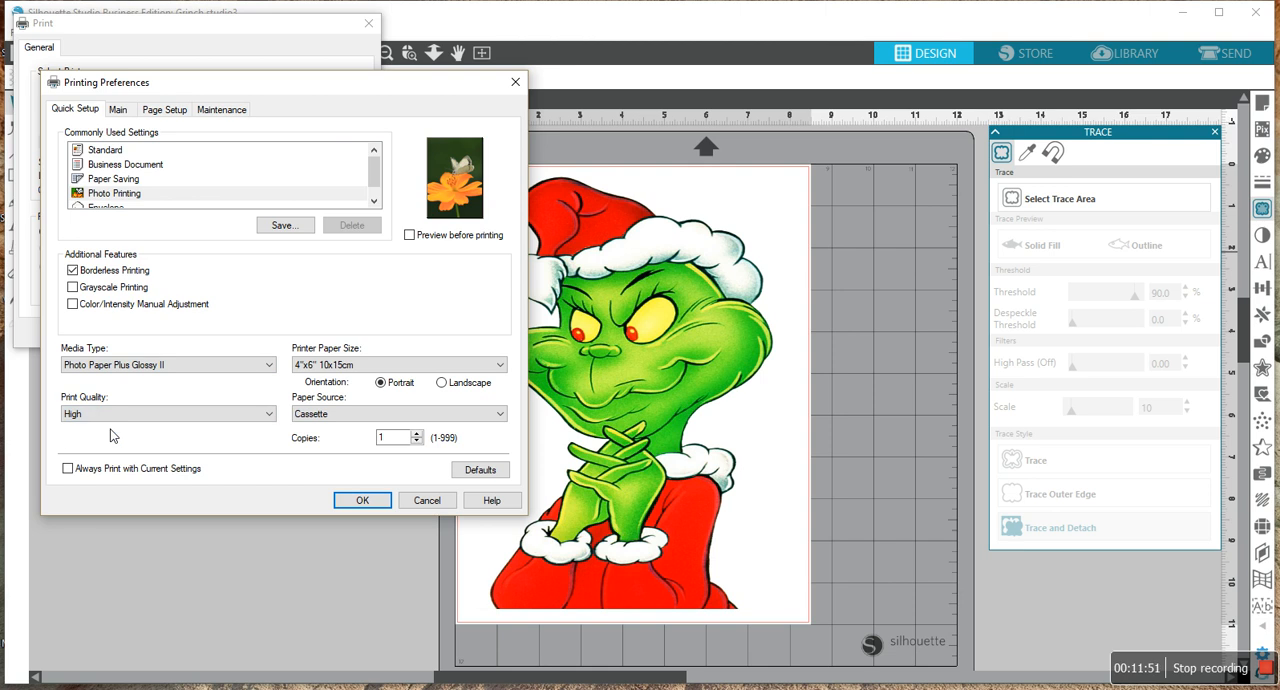
- Set the printer paper size to Letter 8.5"x11" 22x28cm with preview before printing enabled, and print the page
{"action": "left_click", "coordinate": [499, 366]}
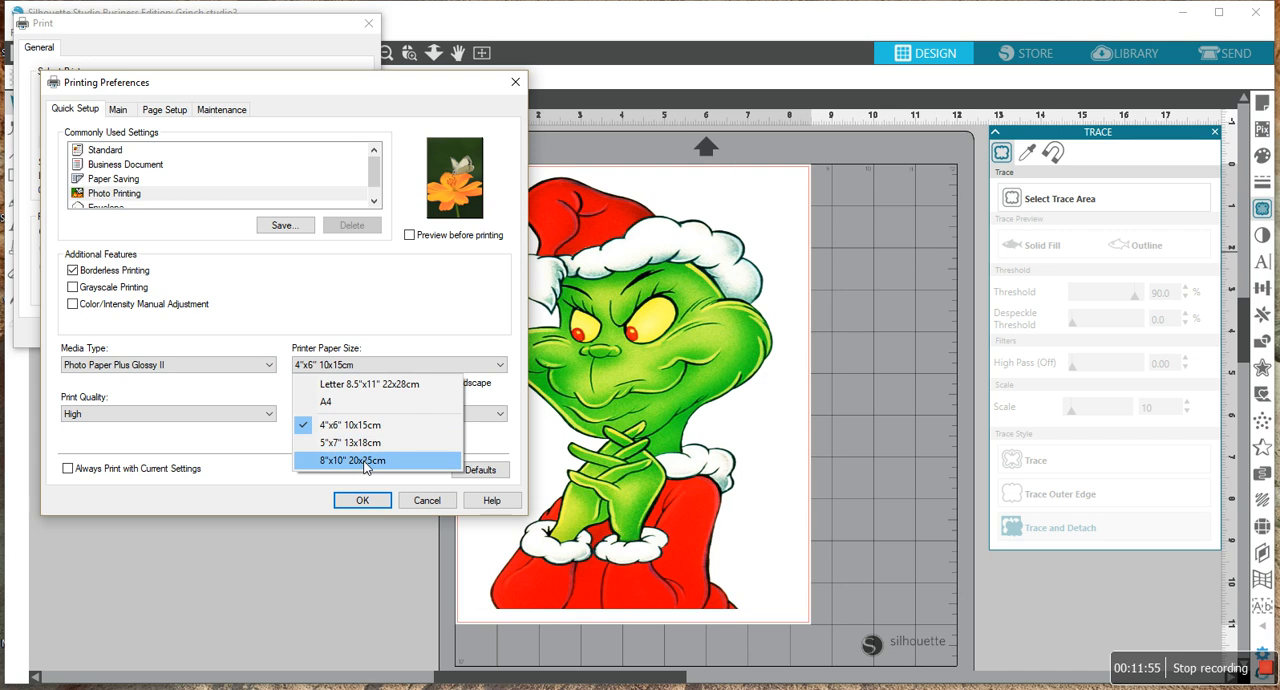
{"action": "left_click", "coordinate": [382, 388]}
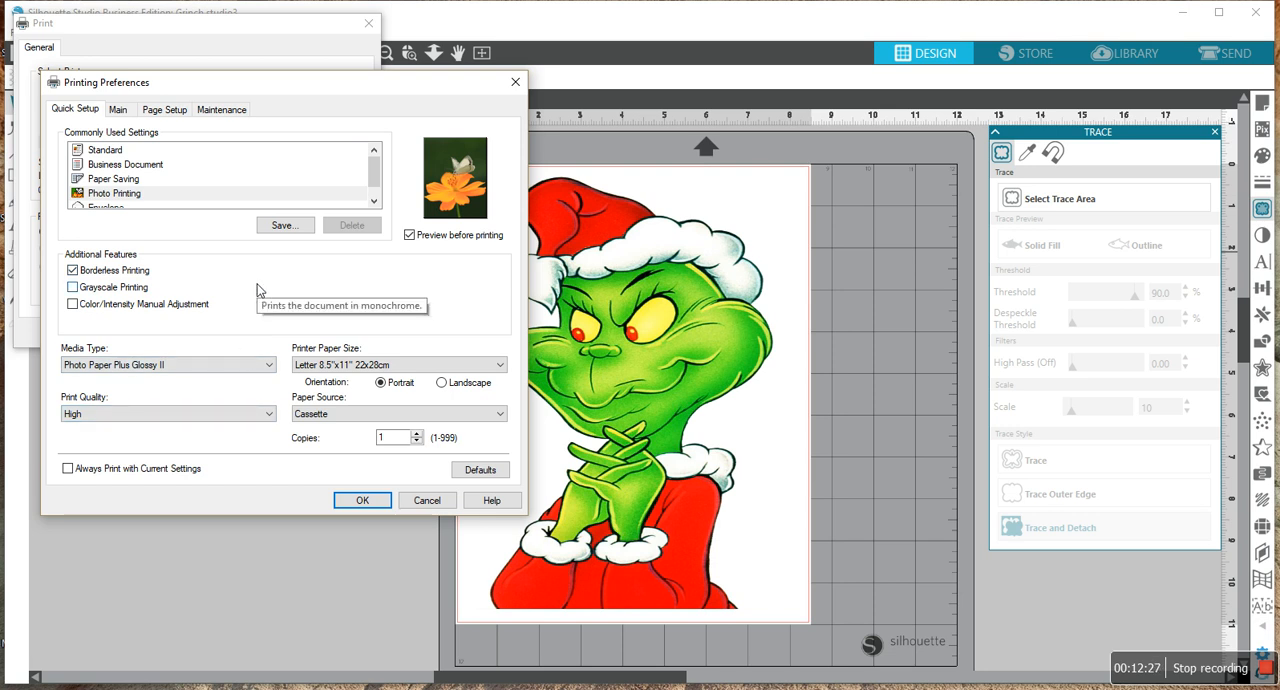
{"action": "left_click", "coordinate": [362, 501]}
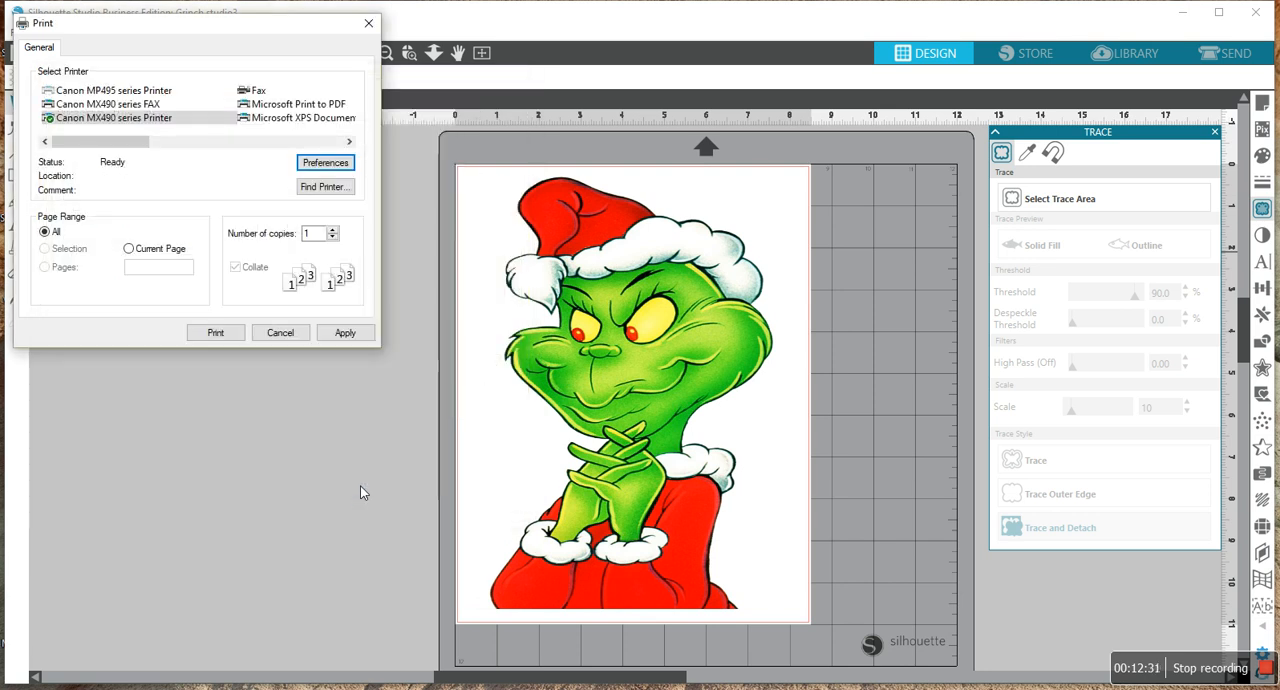
{"action": "left_click", "coordinate": [355, 332]}
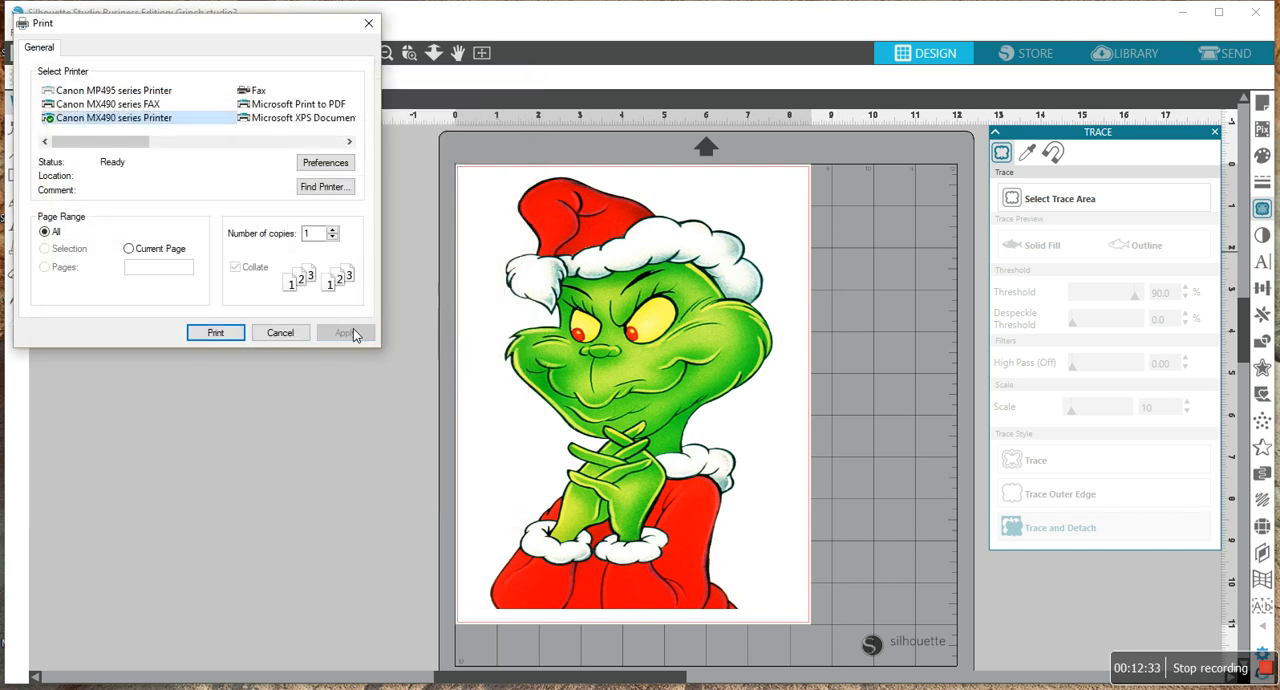
{"action": "left_click", "coordinate": [220, 334]}
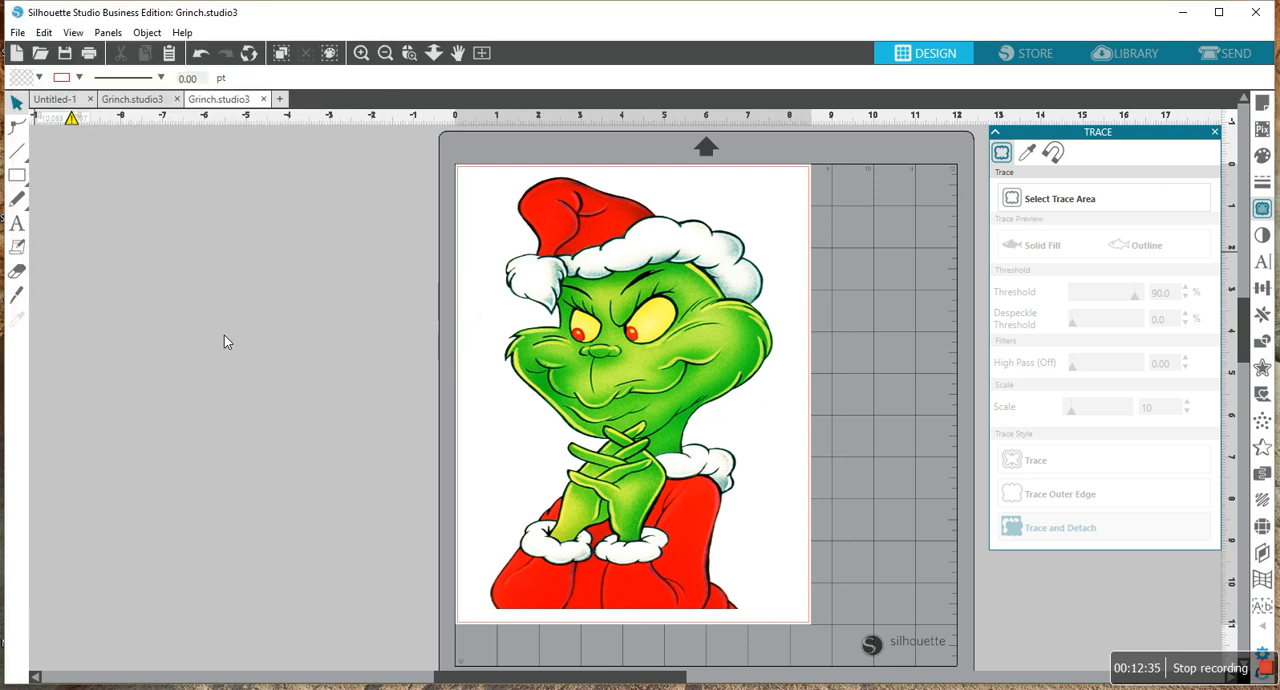